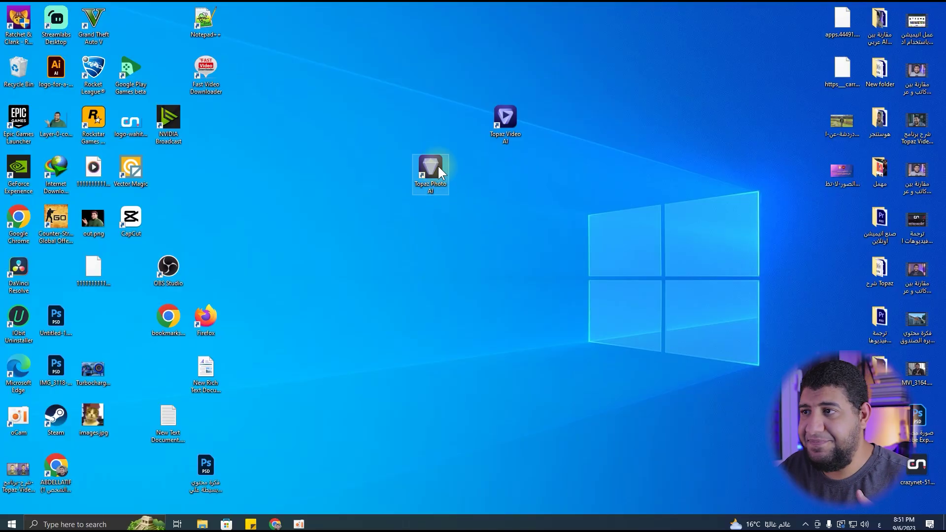
- Move the Topaz Photo AI desktop shortcut down one grid position and launch the app
left_click_drag(438, 168, 448, 195)
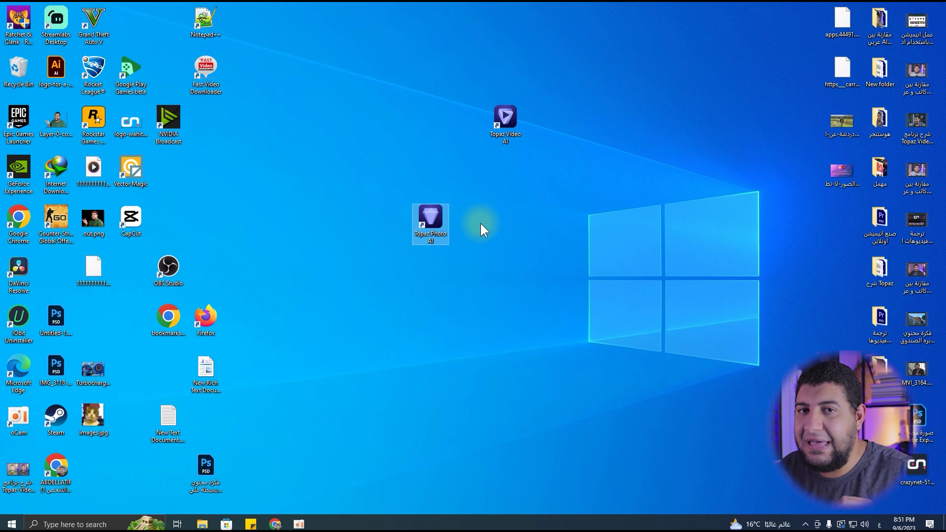
double_click(439, 219)
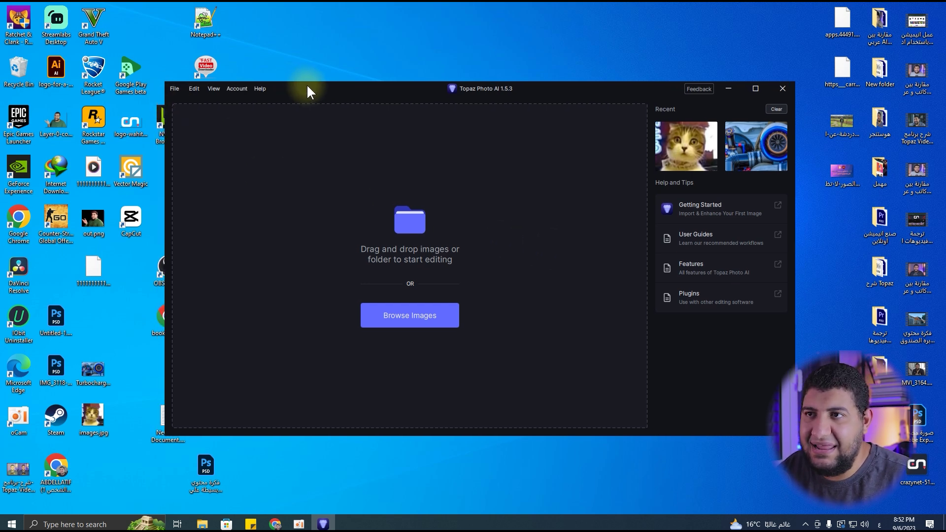
- Shift the Topaz Photo AI window slightly right and browse its File and Edit menus
left_click_drag(306, 89, 329, 89)
left_click(192, 90)
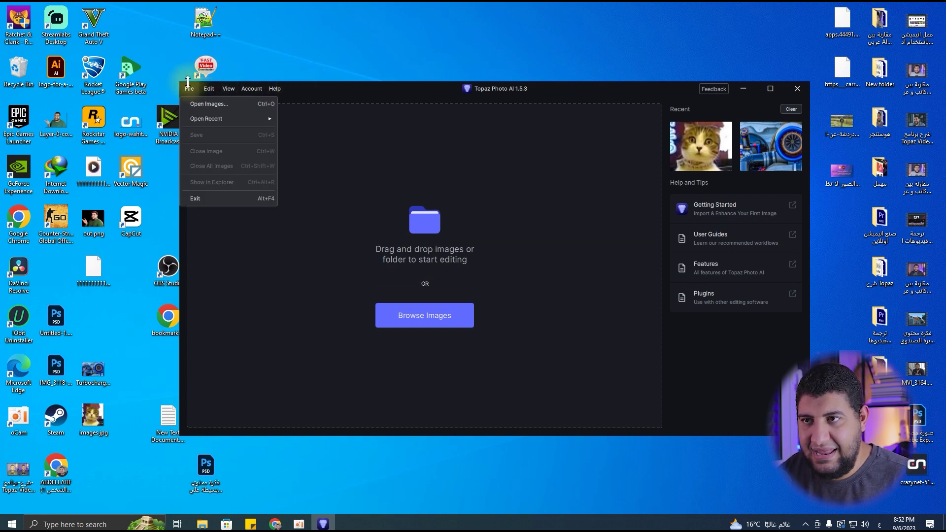
mouse_move(194, 87)
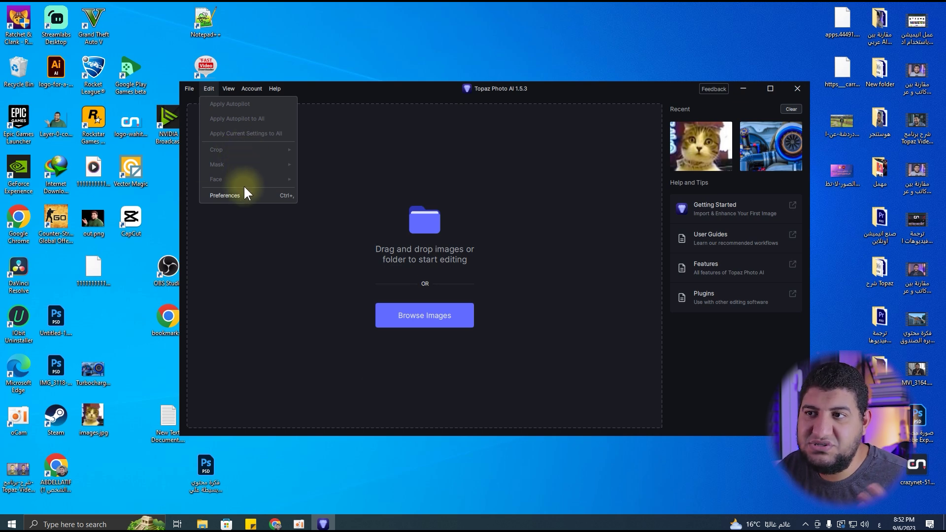
left_click(626, 327)
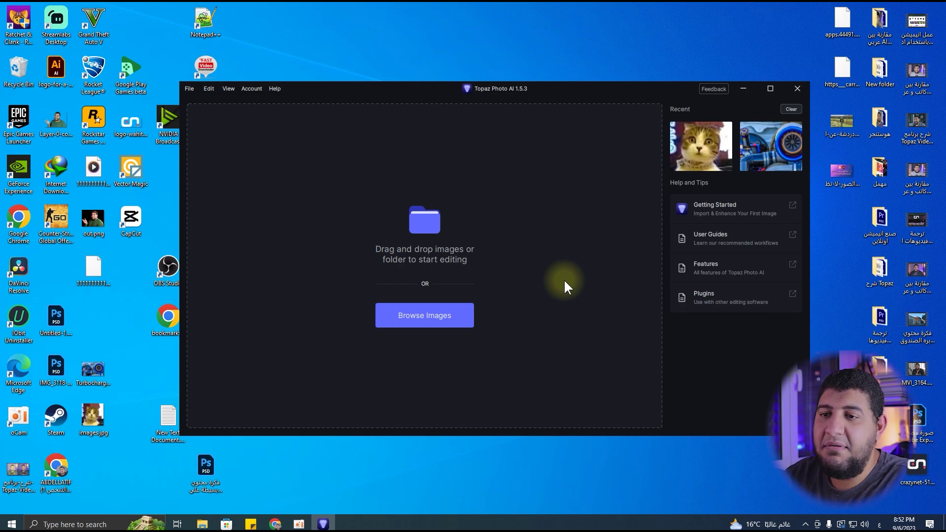
double_click(84, 367)
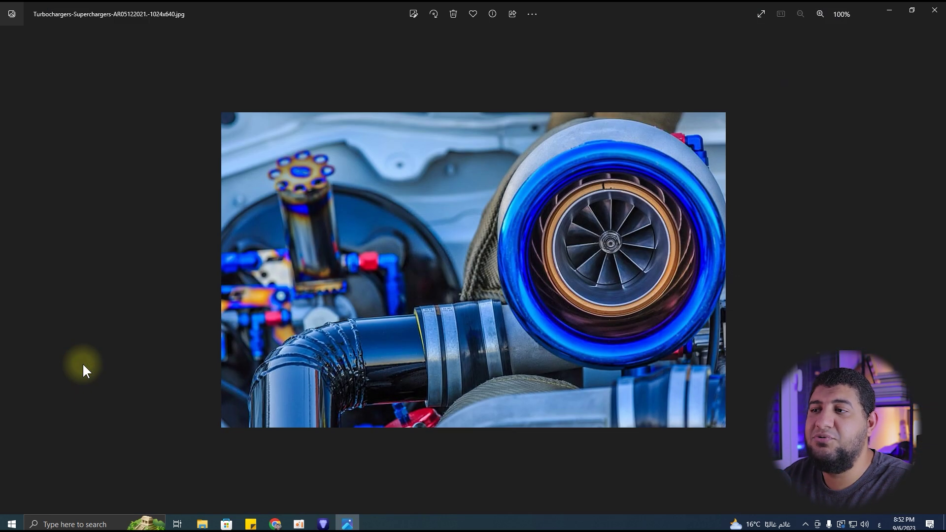
left_click(934, 10)
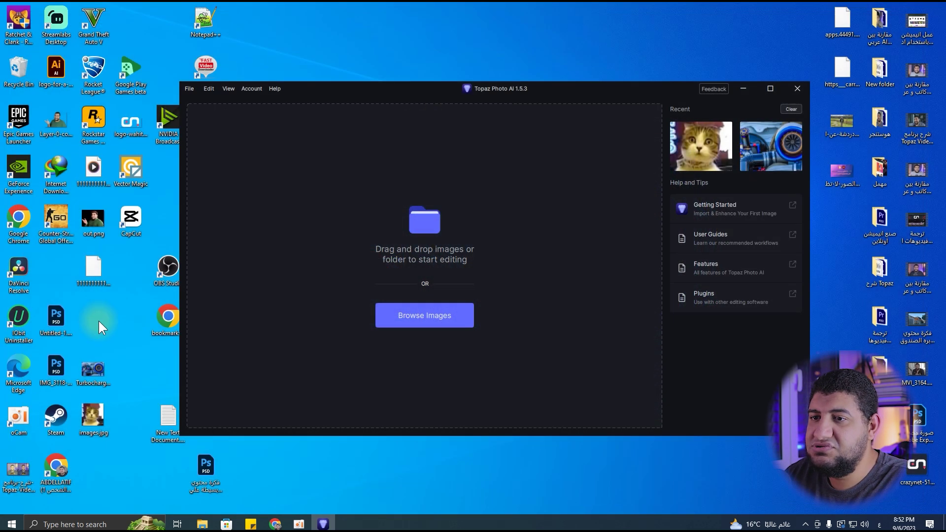
right_click(91, 380)
left_click(121, 373)
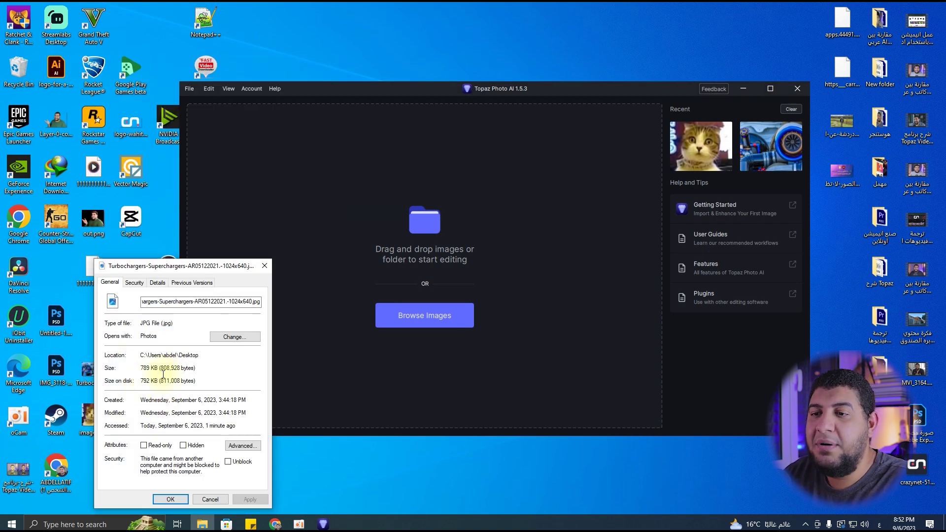
left_click(133, 282)
left_click(165, 281)
scroll(198, 345, "down", 1)
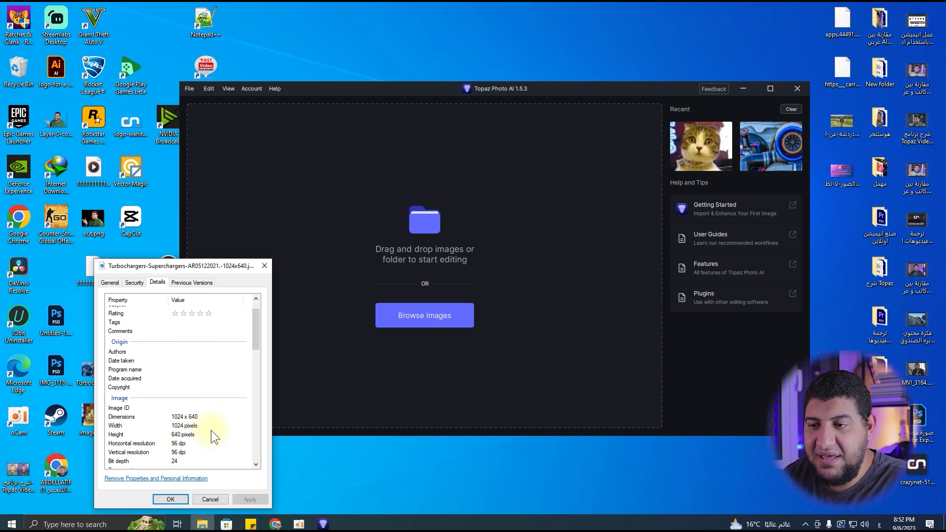
scroll(211, 429, "down", 2)
scroll(182, 436, "down", 1)
key("Escape")
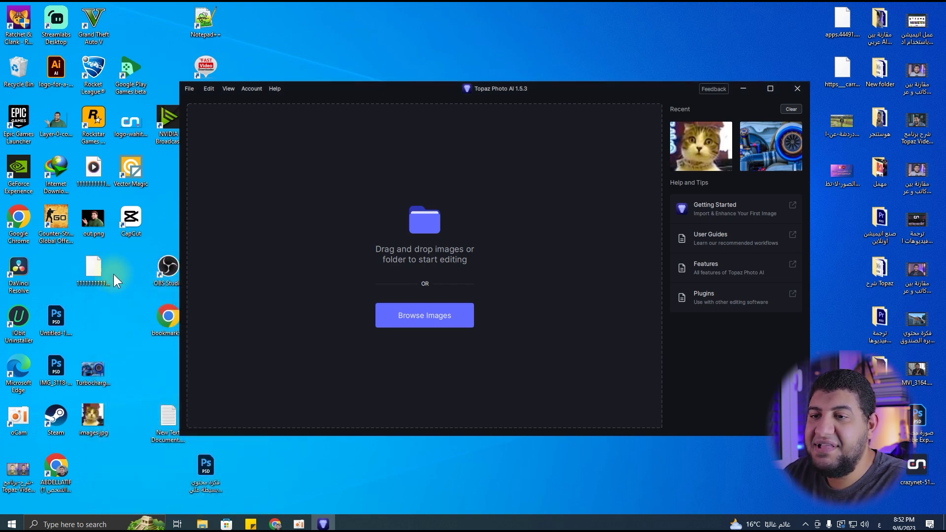
double_click(93, 363)
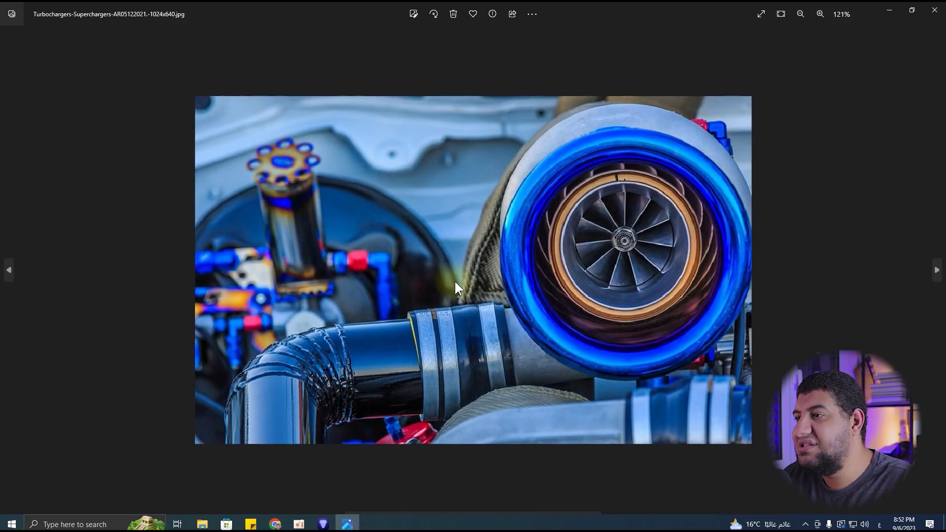
scroll(454, 280, "up", 3)
scroll(454, 280, "up", 2)
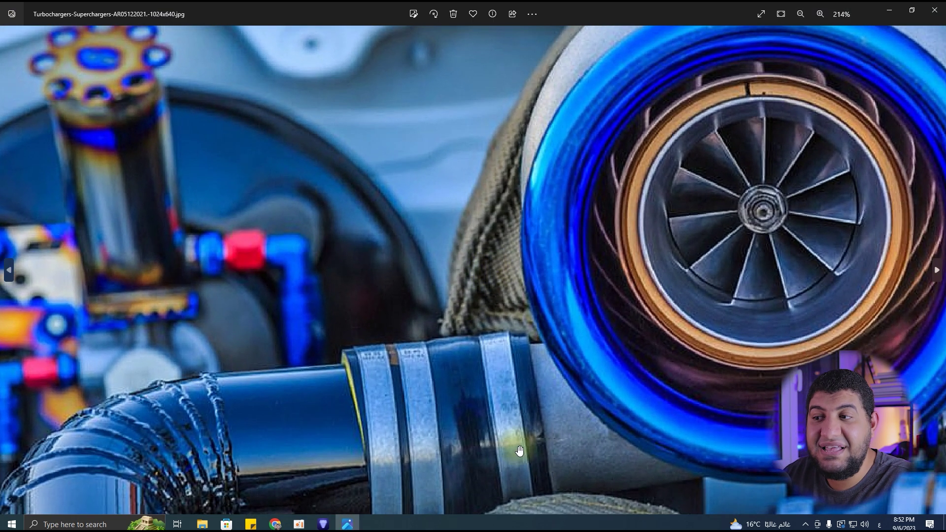
scroll(879, 305, "up", 5)
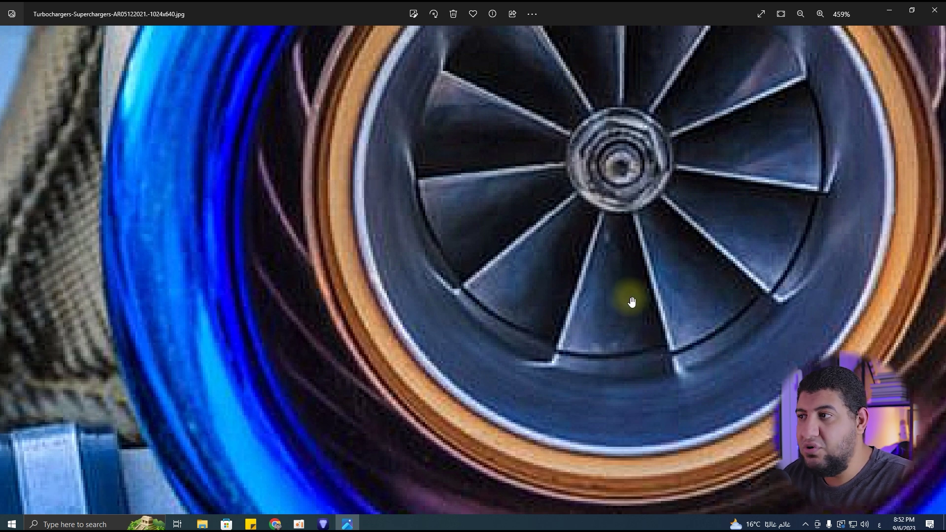
scroll(384, 296, "down", 2)
left_click_drag(365, 348, 506, 260)
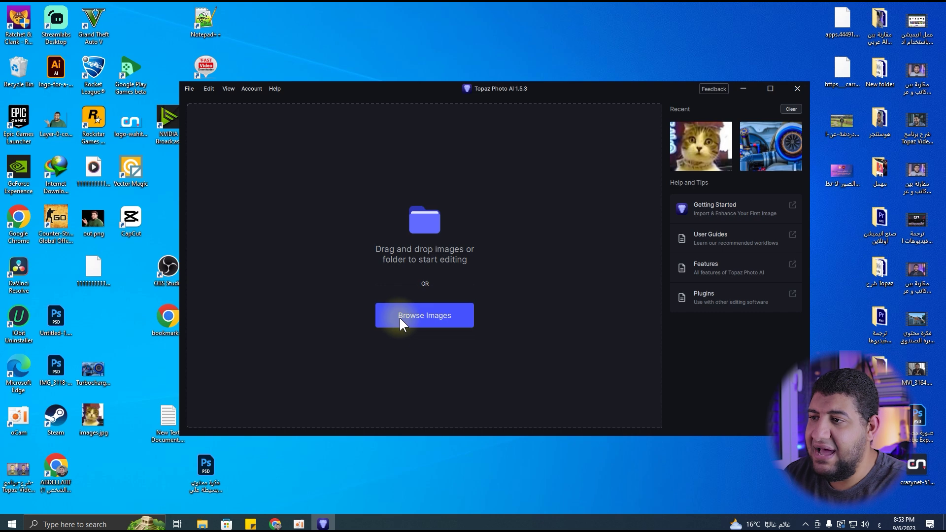
- Load the Turbochargers JPG from the Desktop and pan the before/after comparison to the blue hose
left_click(401, 316)
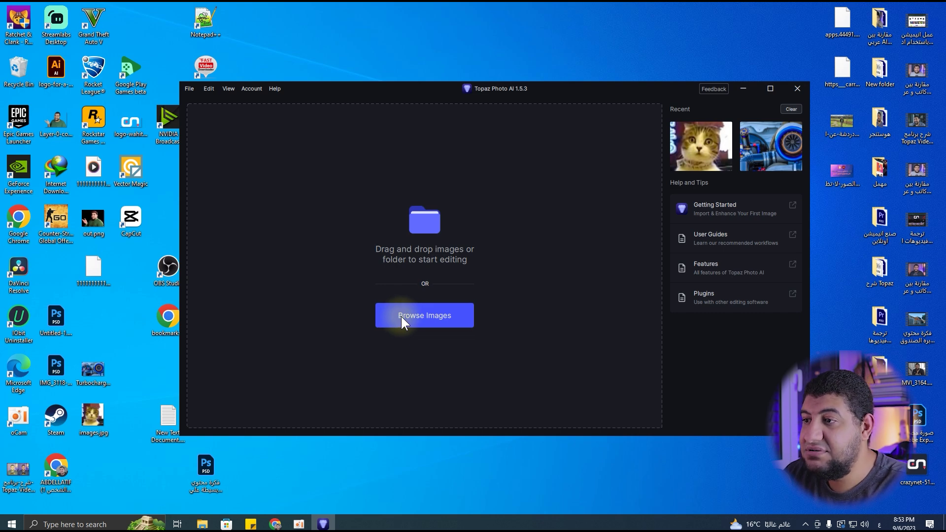
scroll(419, 296, "down", 1)
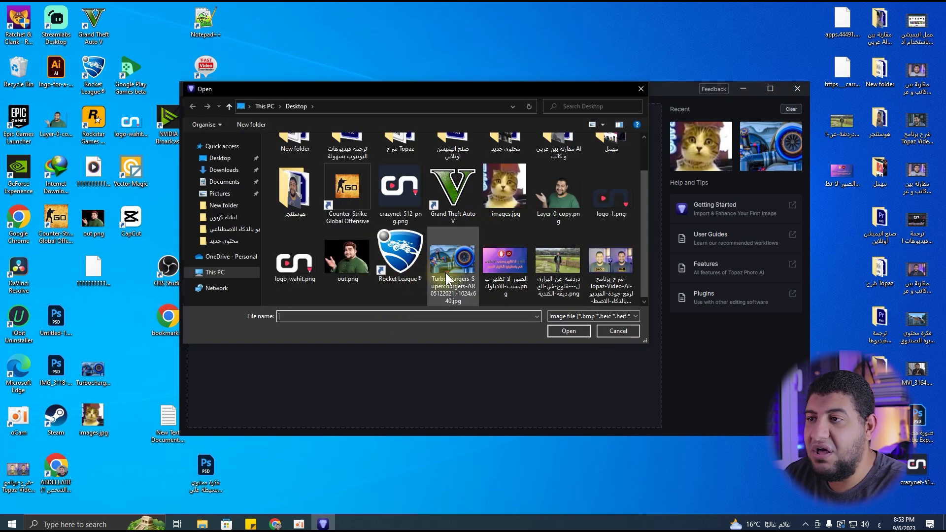
double_click(450, 257)
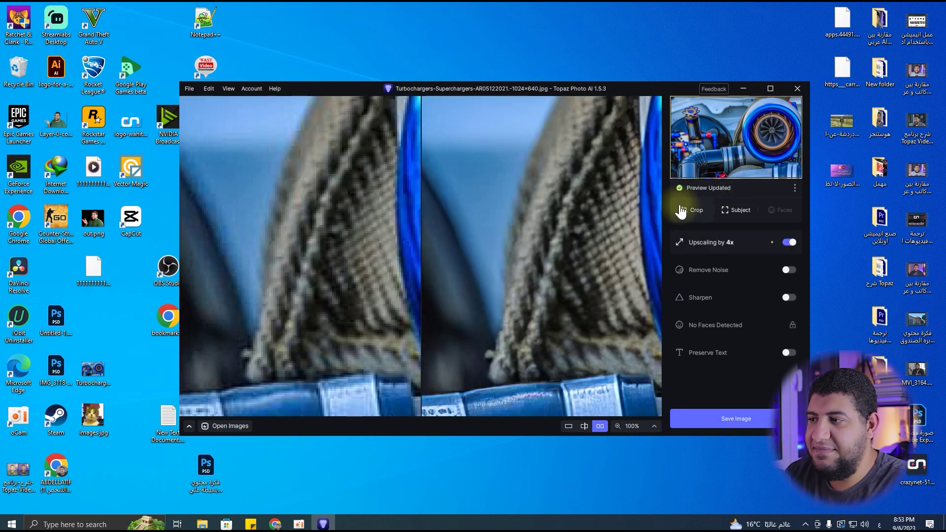
left_click_drag(547, 321, 446, 274)
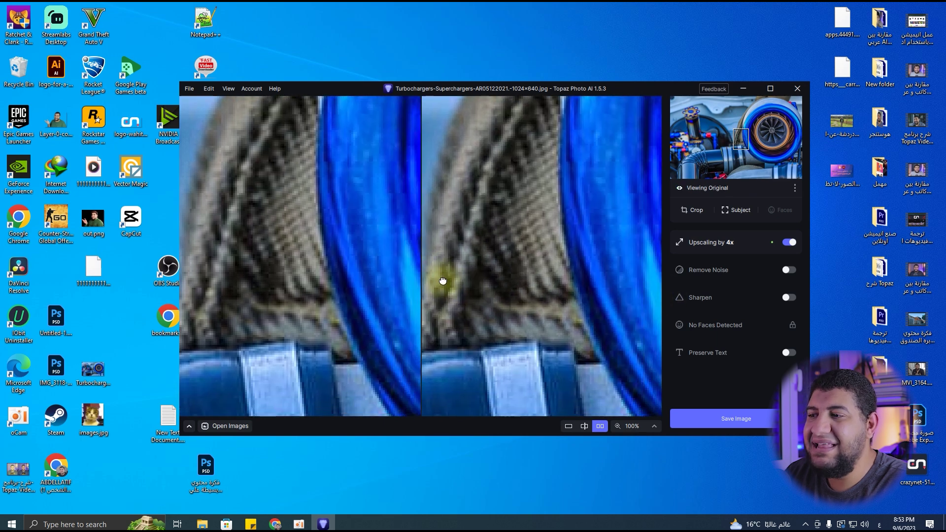
left_click_drag(512, 303, 510, 294)
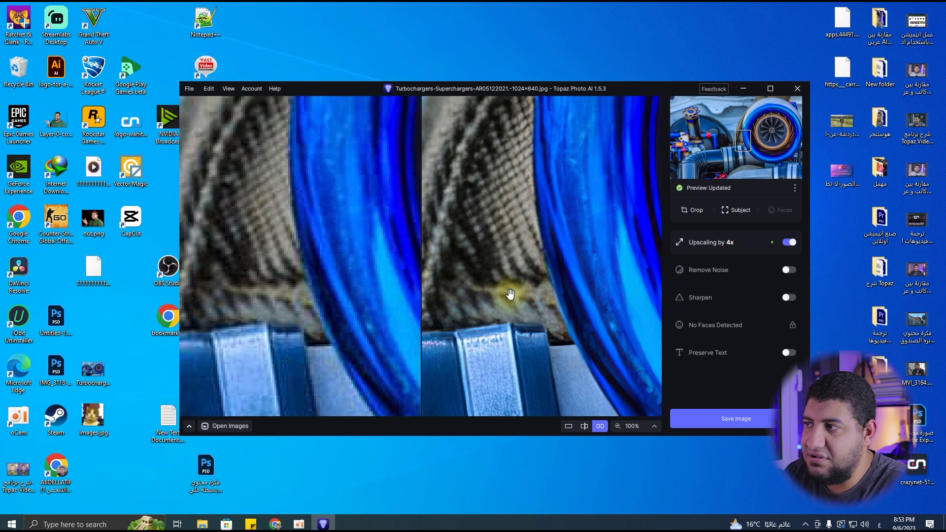
left_click(687, 241)
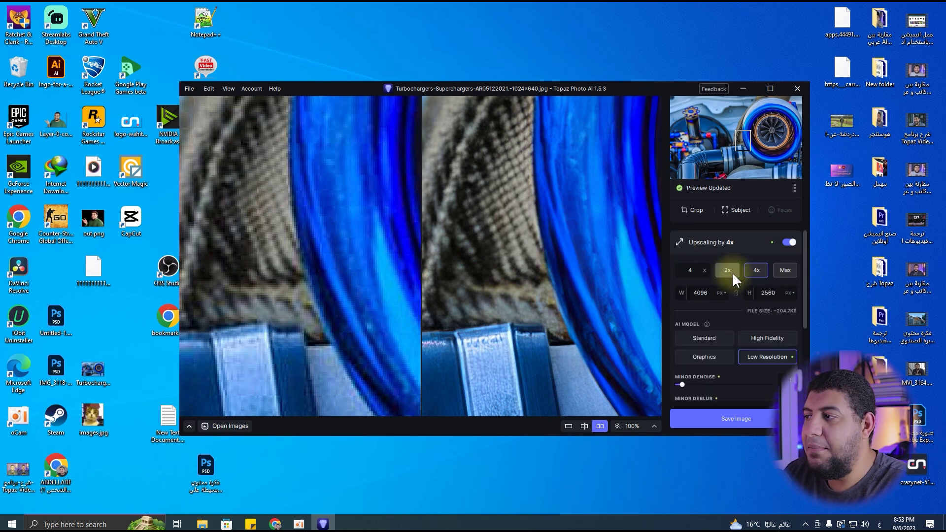
- Preview the maximum 6x upscale (6144 x 3840) on the turbine wheel, then drop to 2x
left_click(785, 270)
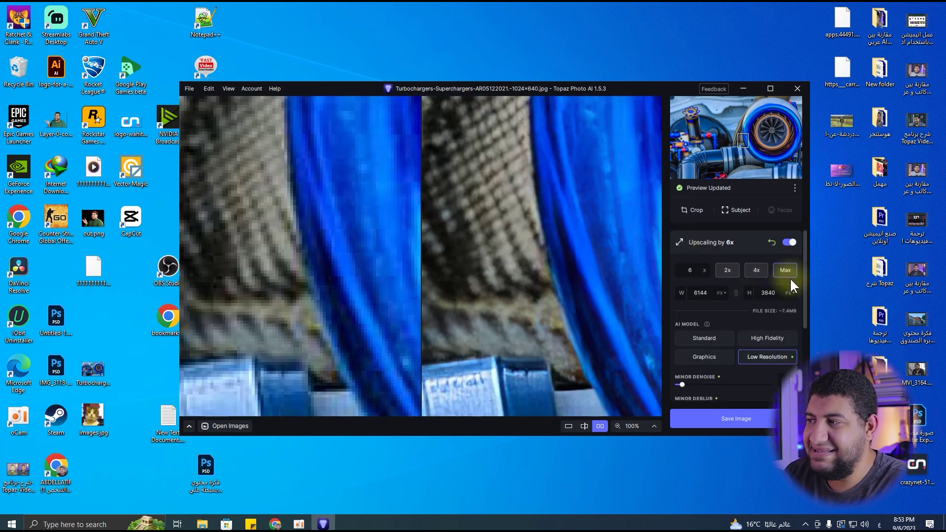
left_click_drag(591, 268, 547, 268)
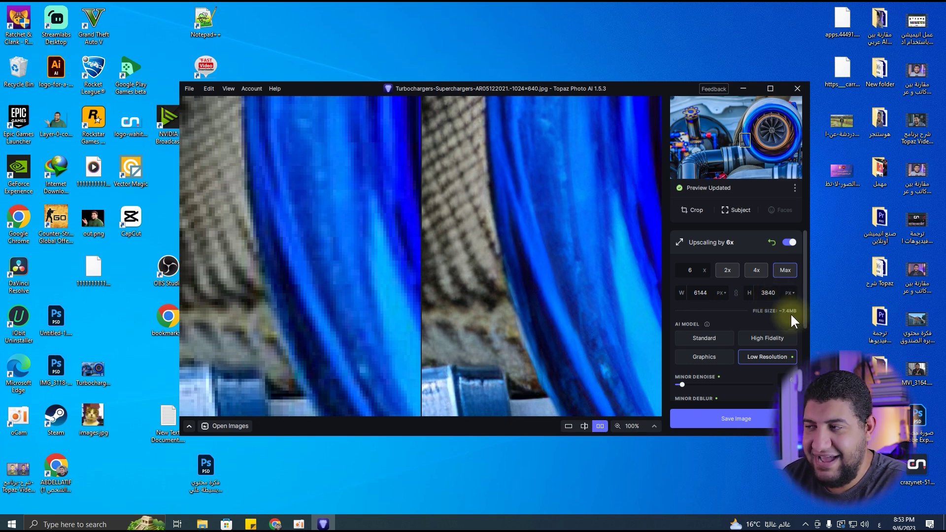
scroll(506, 284, "down", 3)
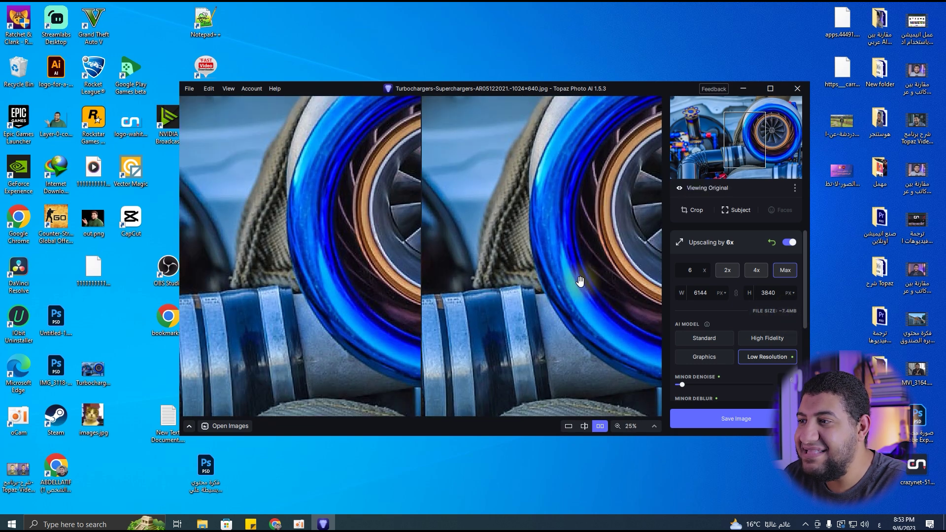
left_click_drag(579, 281, 550, 341)
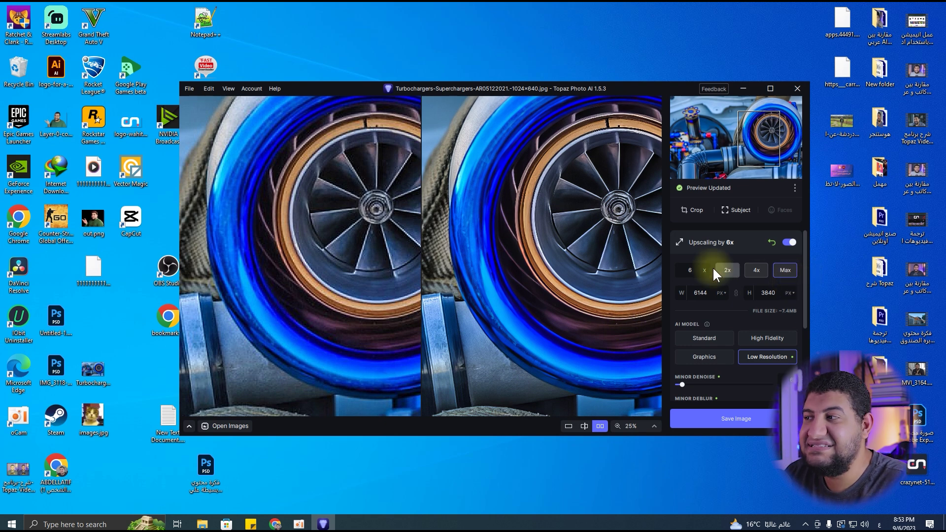
left_click(732, 271)
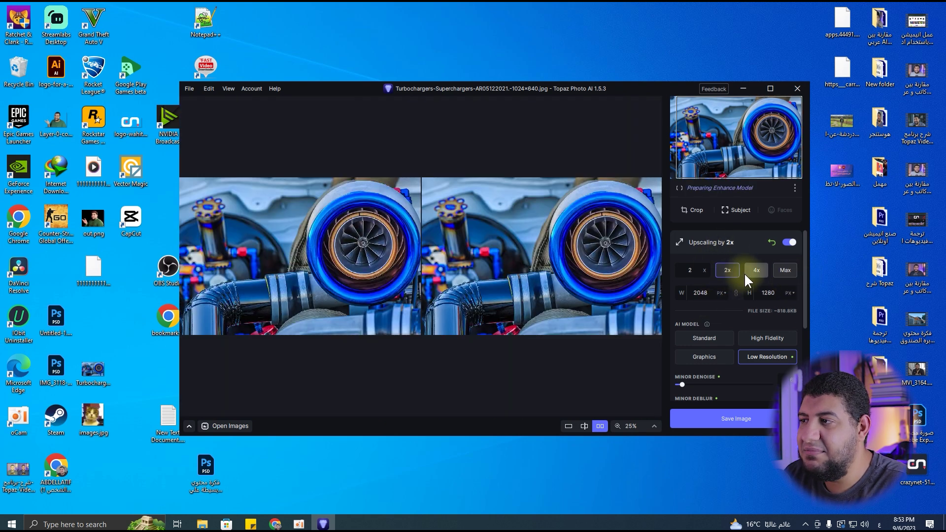
left_click(756, 272)
left_click(785, 271)
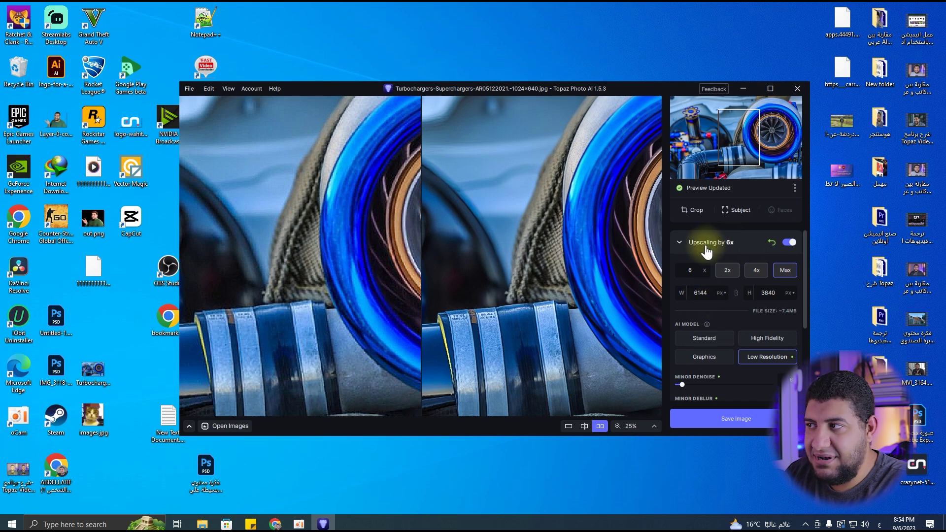
left_click_drag(562, 303, 474, 305)
left_click_drag(494, 333, 562, 331)
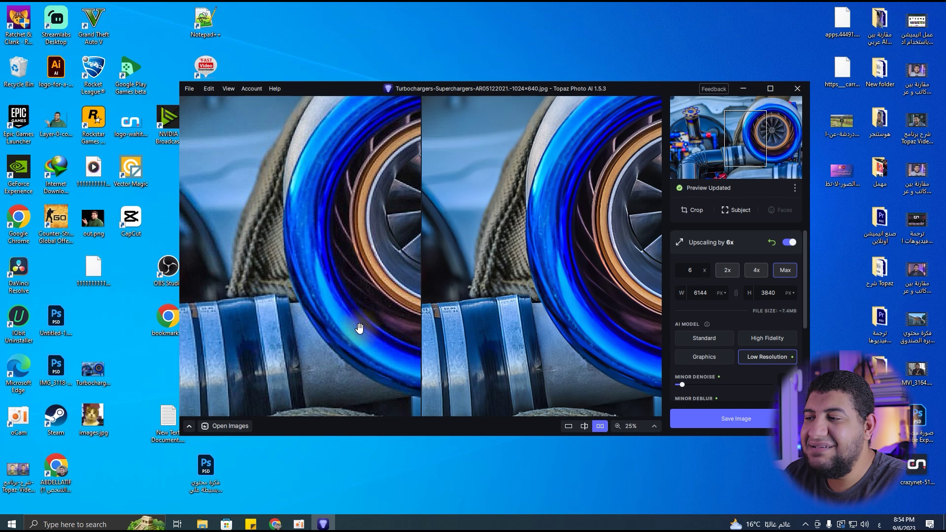
left_click_drag(371, 320, 388, 318)
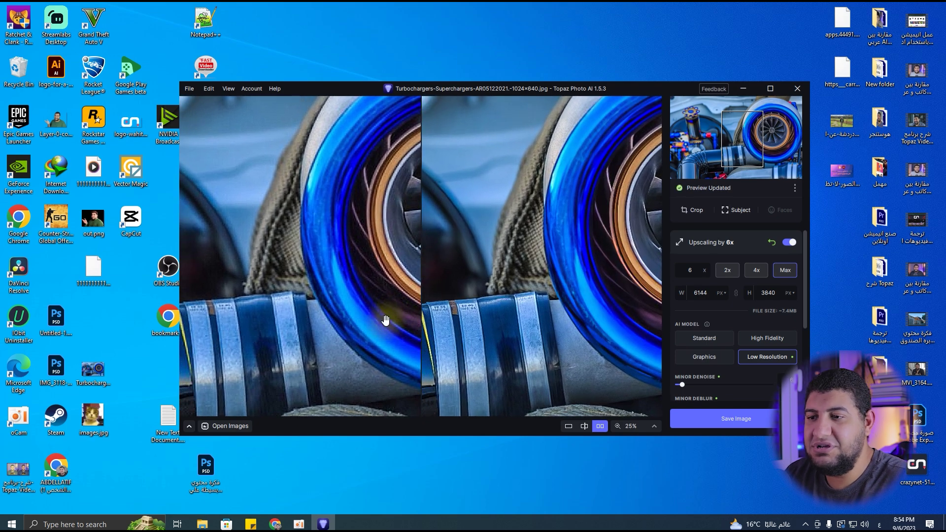
scroll(295, 318, "up", 2)
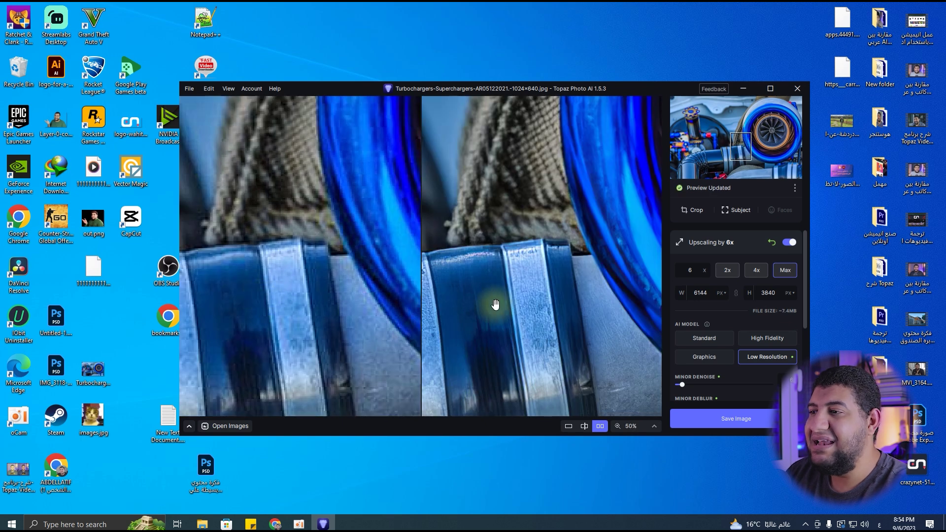
left_click_drag(321, 288, 337, 283)
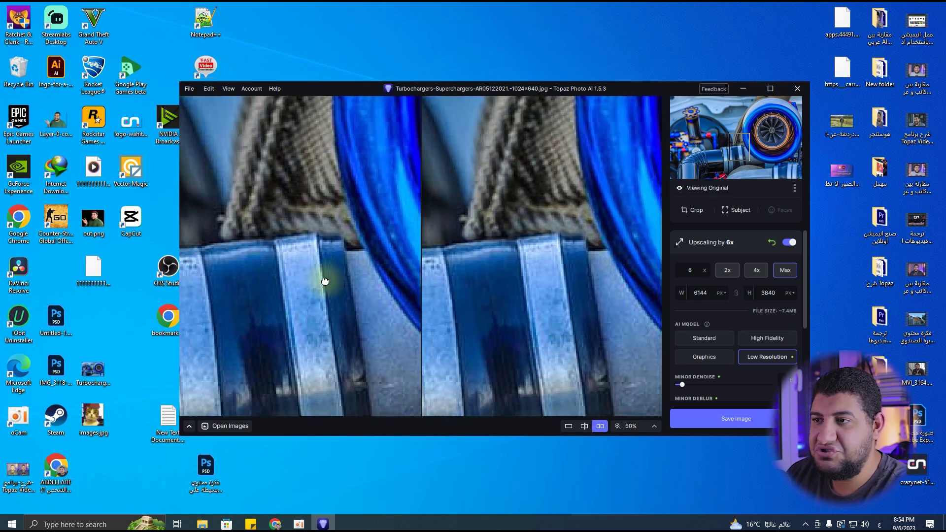
- Maximize the window and pan the preview along the clamp bands and hose
left_click(770, 88)
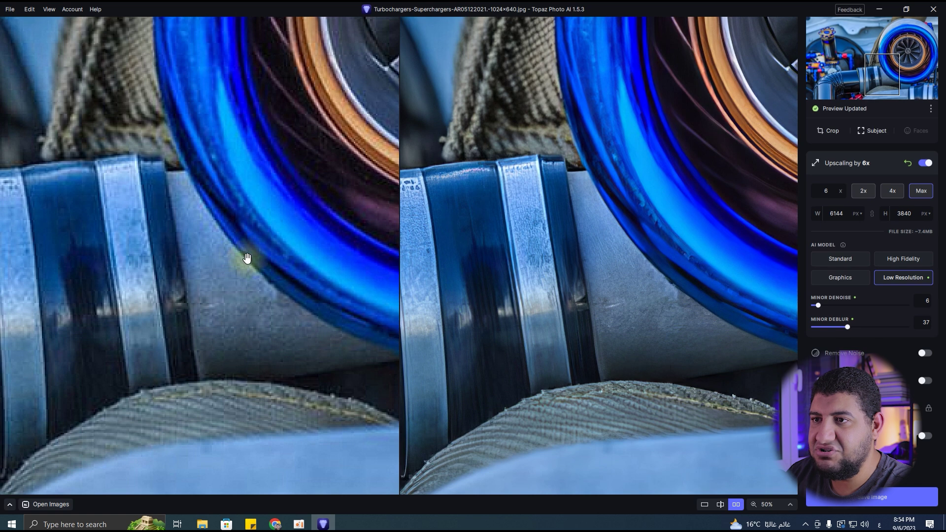
left_click_drag(248, 253, 297, 286)
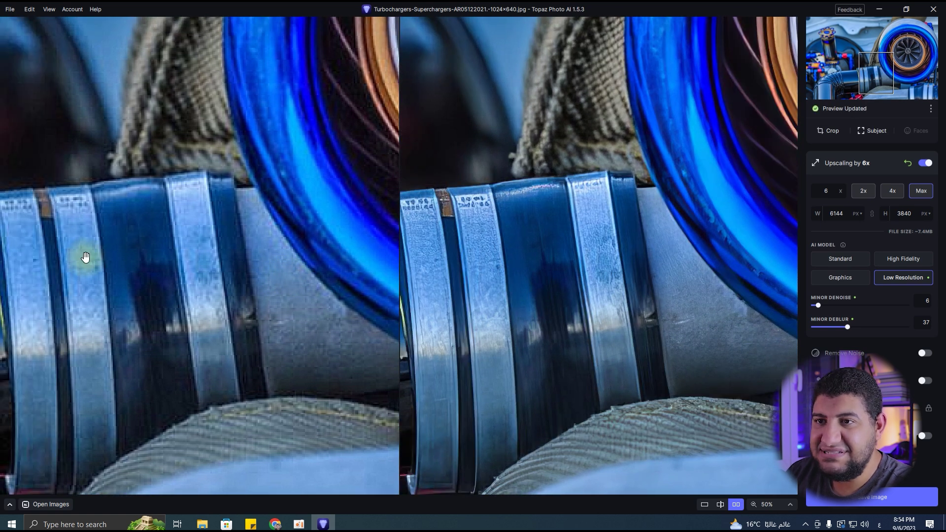
left_click_drag(84, 281, 204, 325)
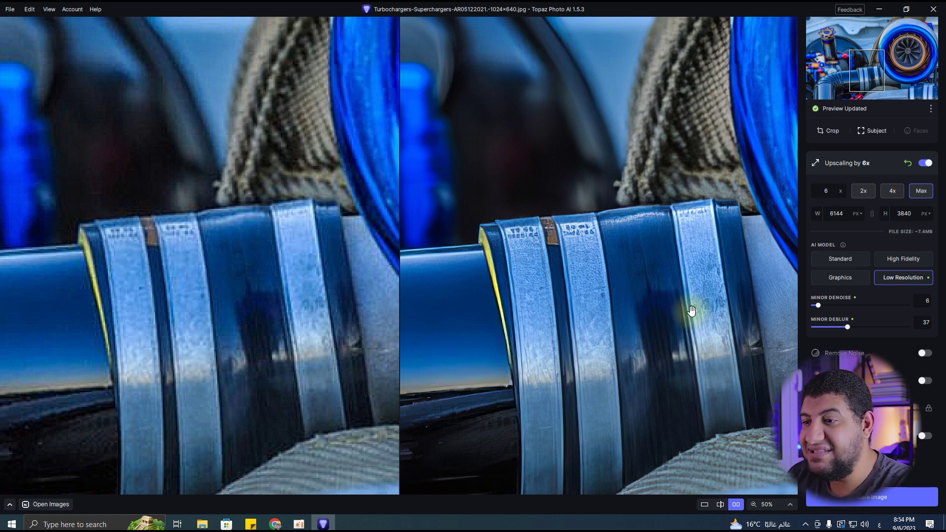
left_click_drag(689, 310, 571, 232)
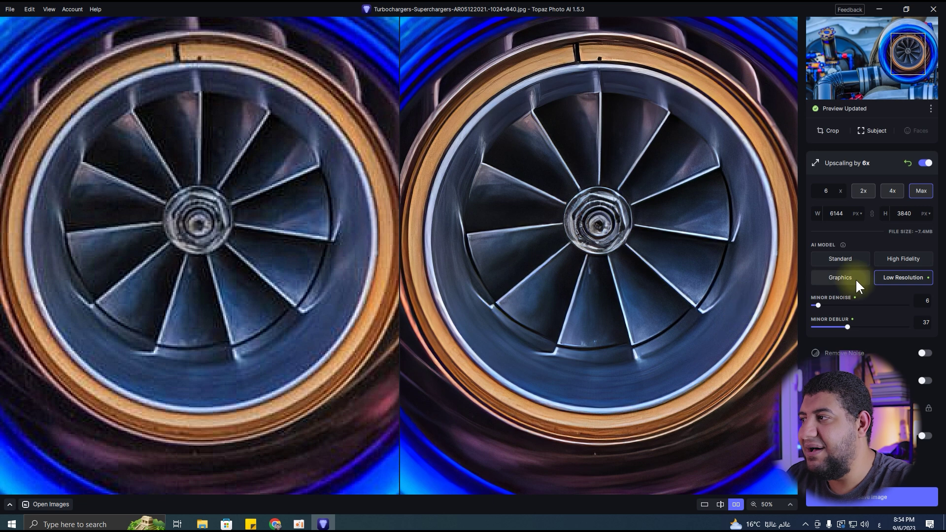
- Try the Standard AI model against the original, then switch to High Fidelity
left_click(855, 260)
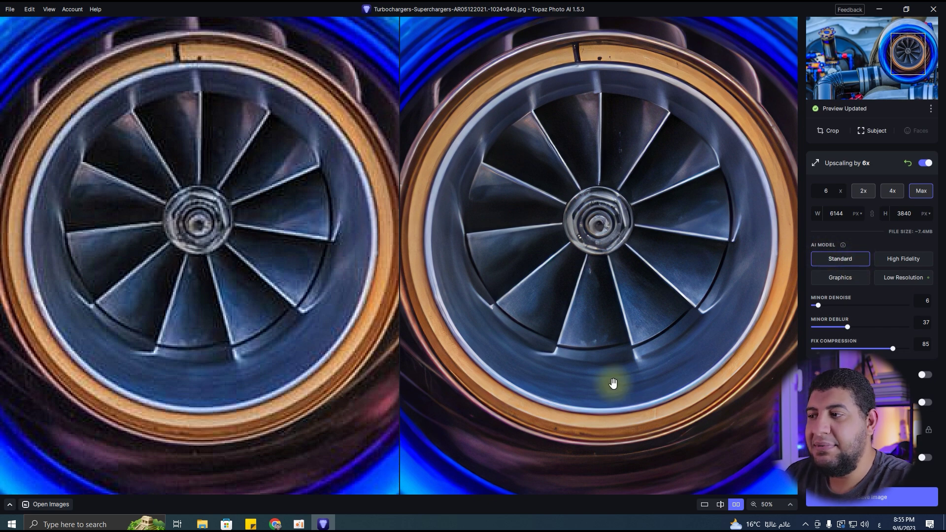
left_click_drag(613, 383, 639, 387)
left_click(925, 260)
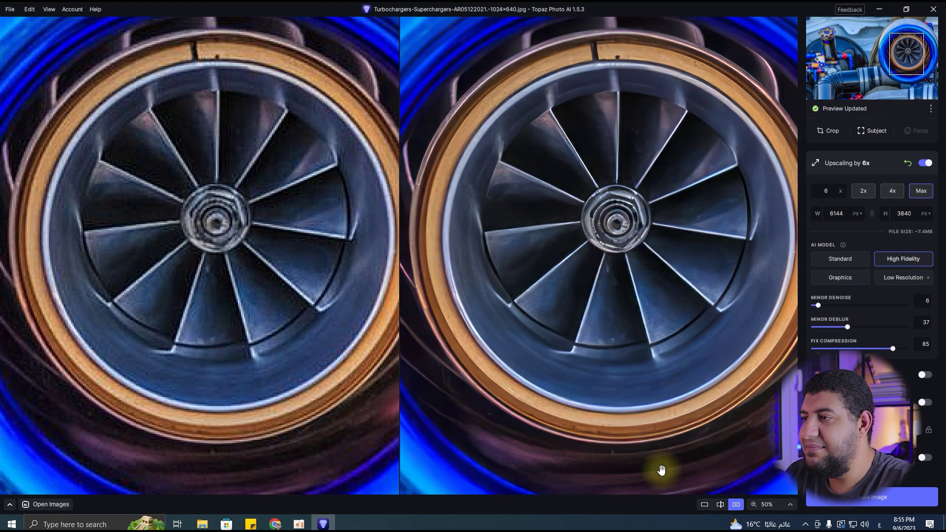
scroll(626, 385, "down", 2)
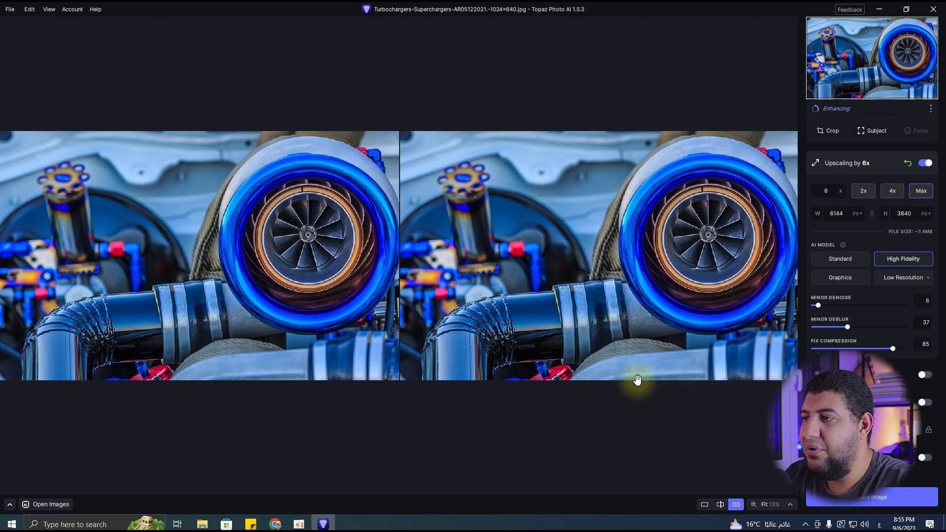
- At 67% zoom, compare Standard, High Fidelity, Graphics and Low Resolution models, settling on Standard
scroll(703, 312, "up", 1)
scroll(598, 329, "up", 3)
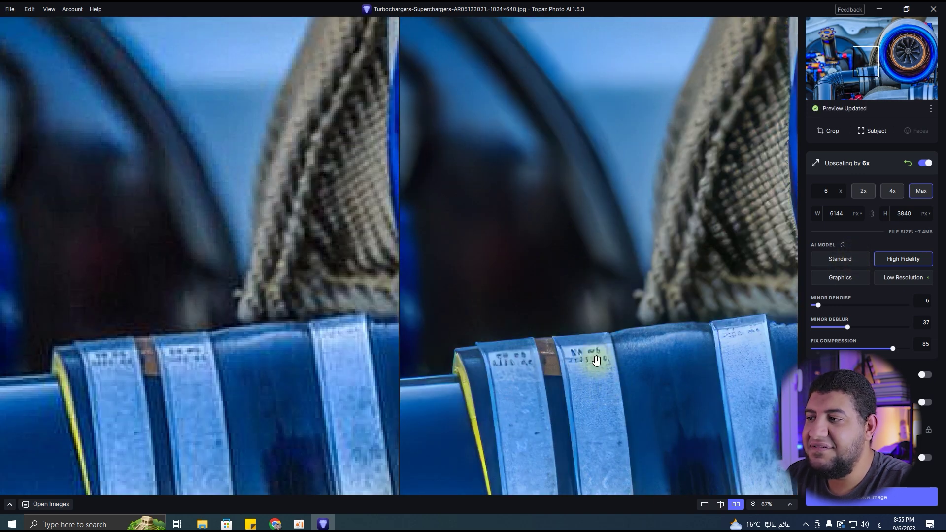
left_click(838, 258)
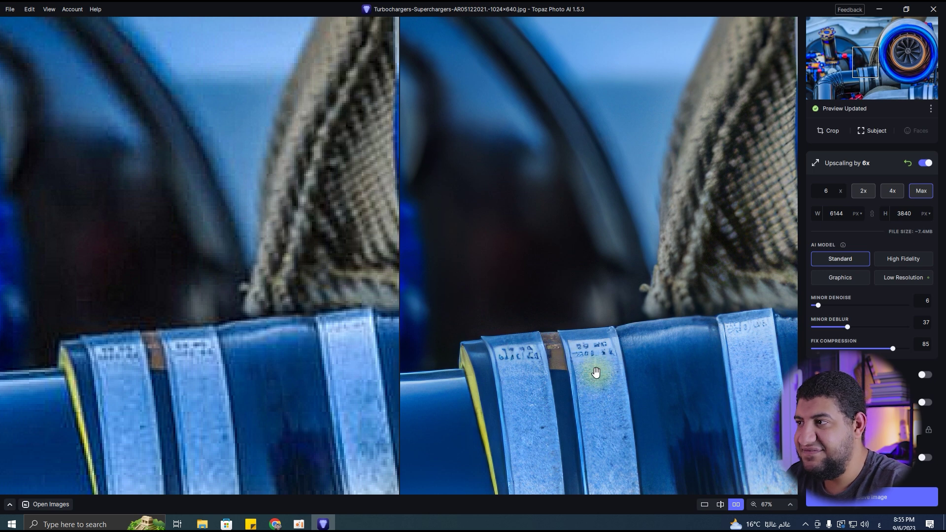
left_click(916, 260)
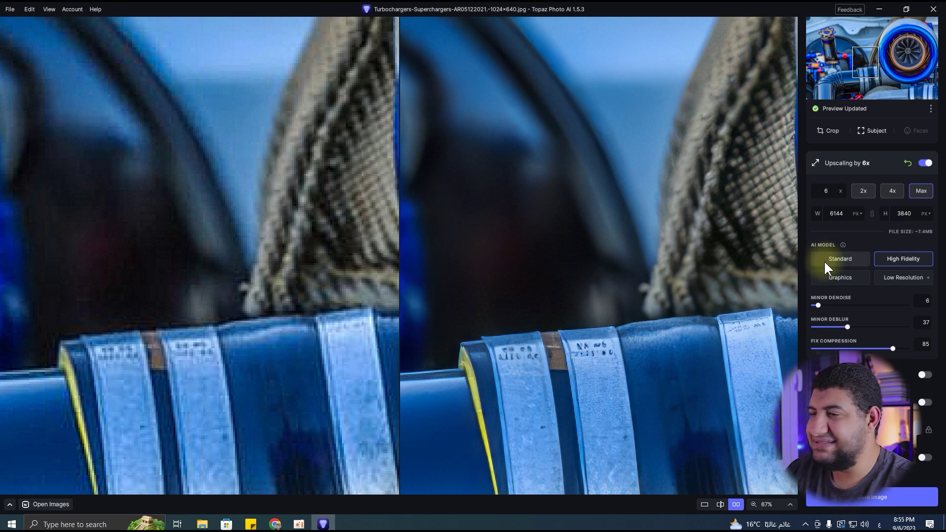
left_click(830, 278)
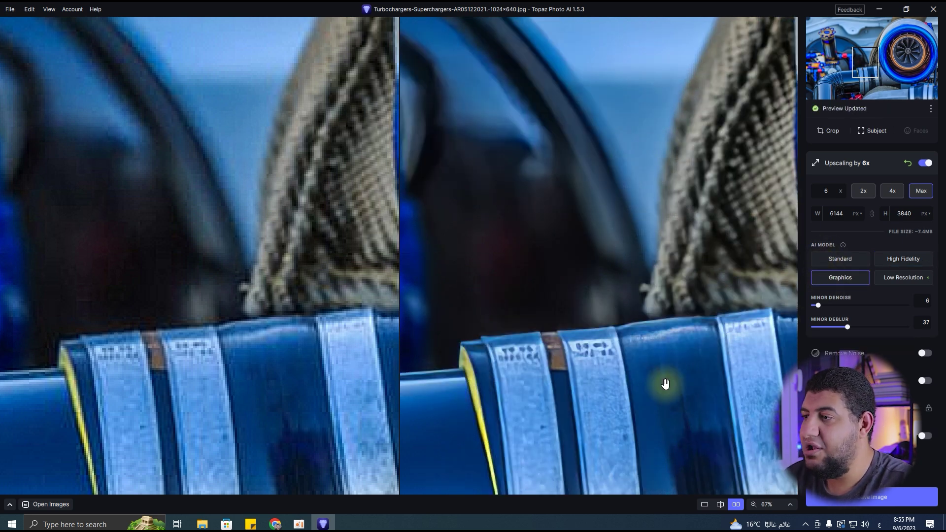
left_click(905, 281)
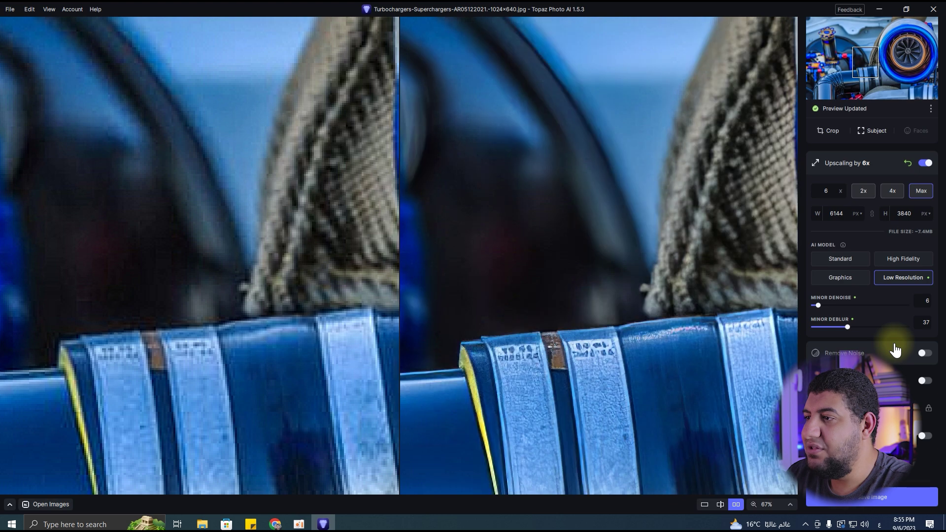
left_click(836, 257)
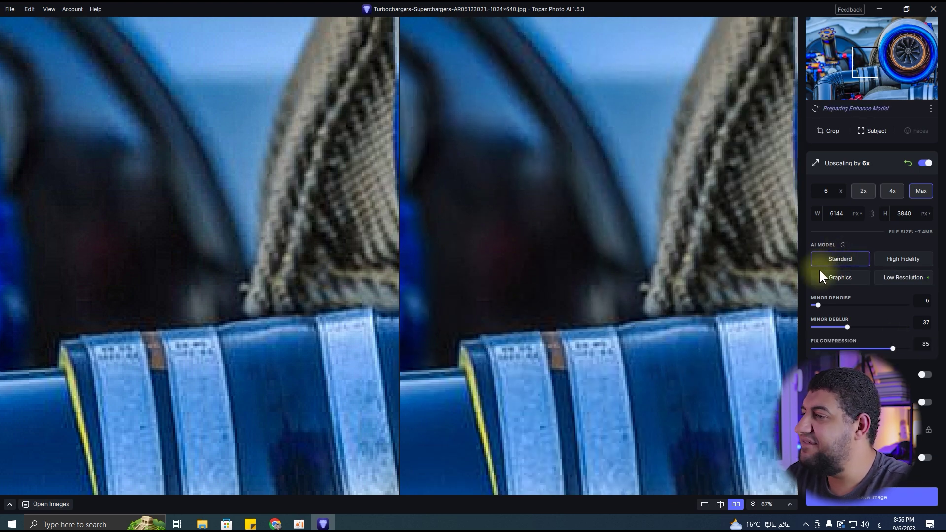
key("ctrl+0")
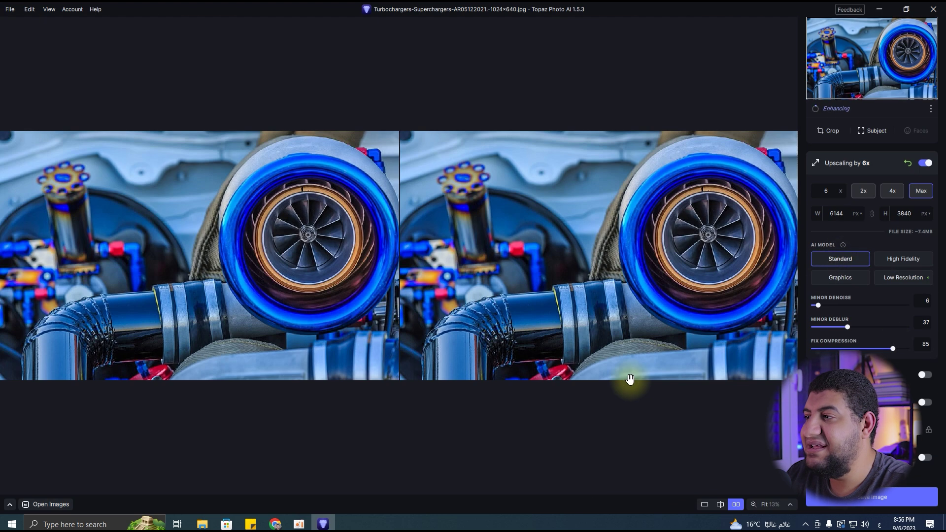
left_click(690, 325)
- Test Minor Denoise between 1 and 100 on the turbine hub, leaving it at 100
scroll(786, 311, "down", 1)
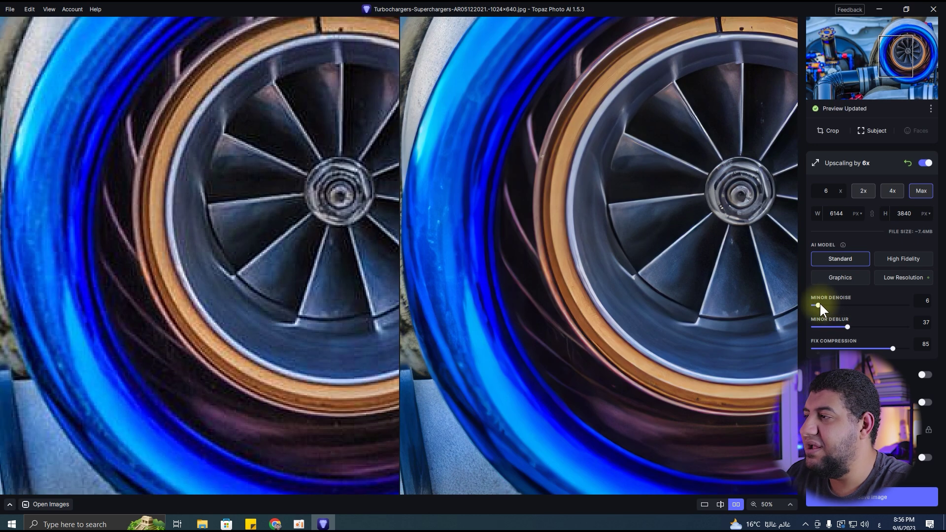
mouse_move(819, 305)
left_mouse_down()
mouse_move(858, 306)
mouse_move(790, 313)
left_mouse_up()
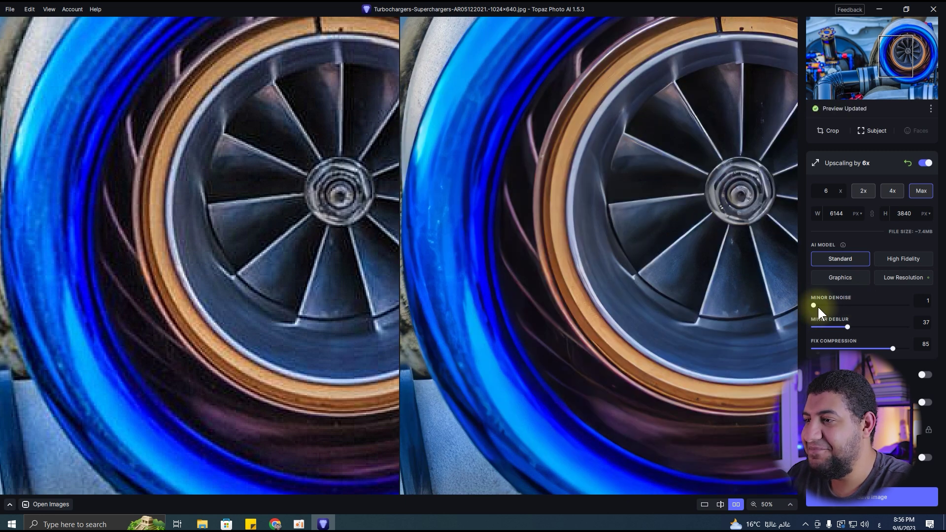
key("End")
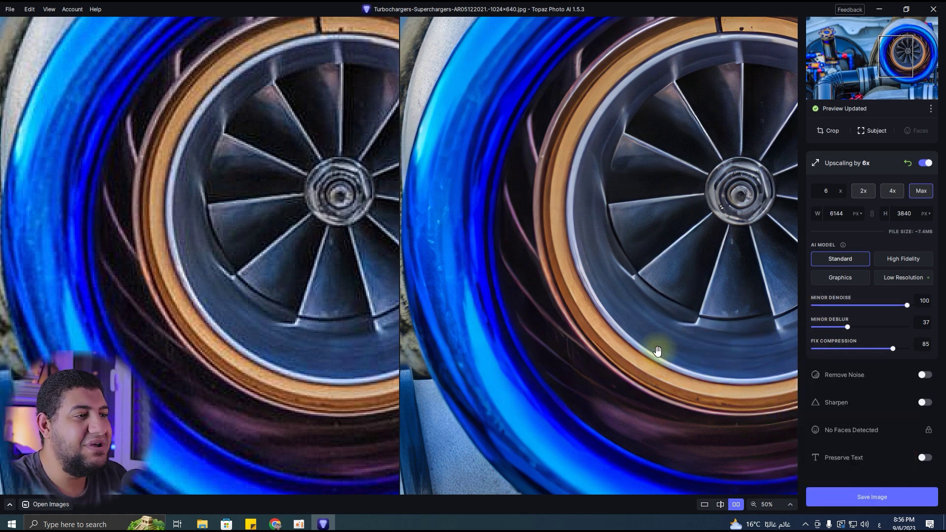
left_click_drag(906, 305, 675, 253)
left_click_drag(648, 215, 739, 274)
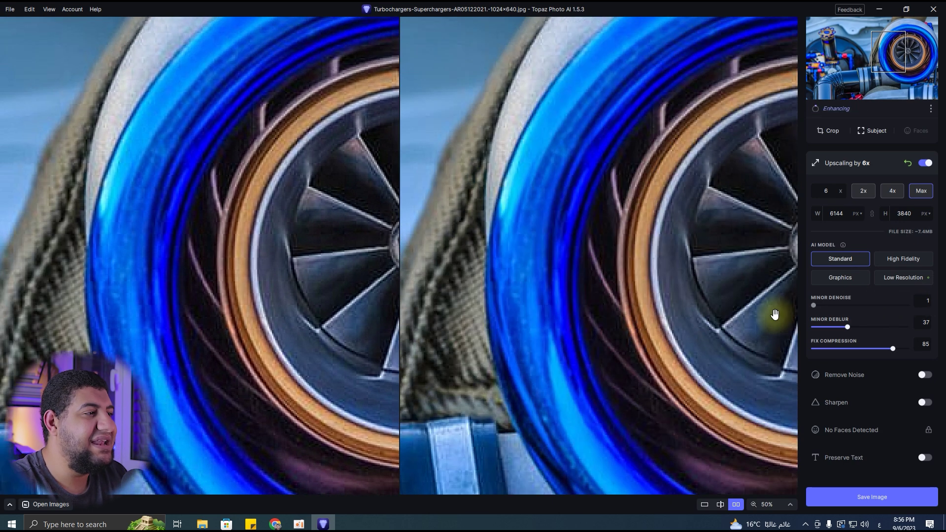
left_click_drag(699, 342, 619, 300)
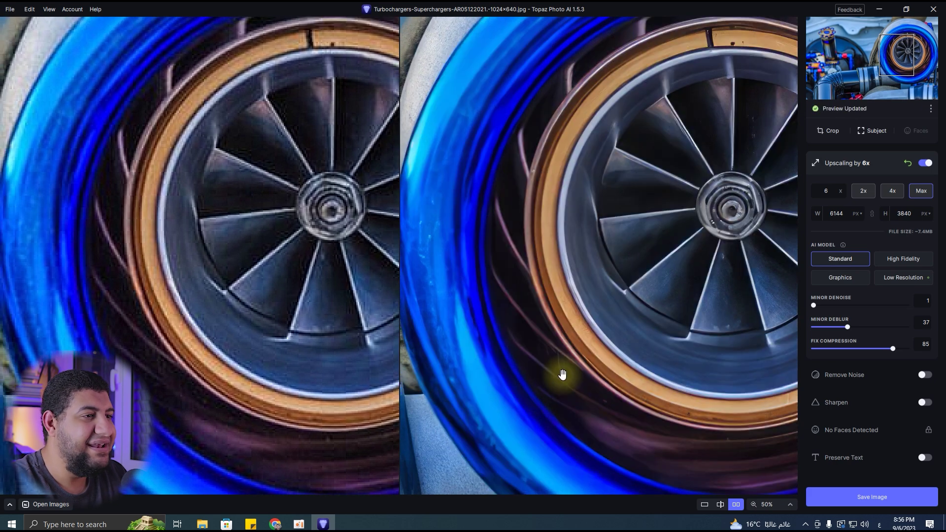
left_click_drag(826, 304, 942, 301)
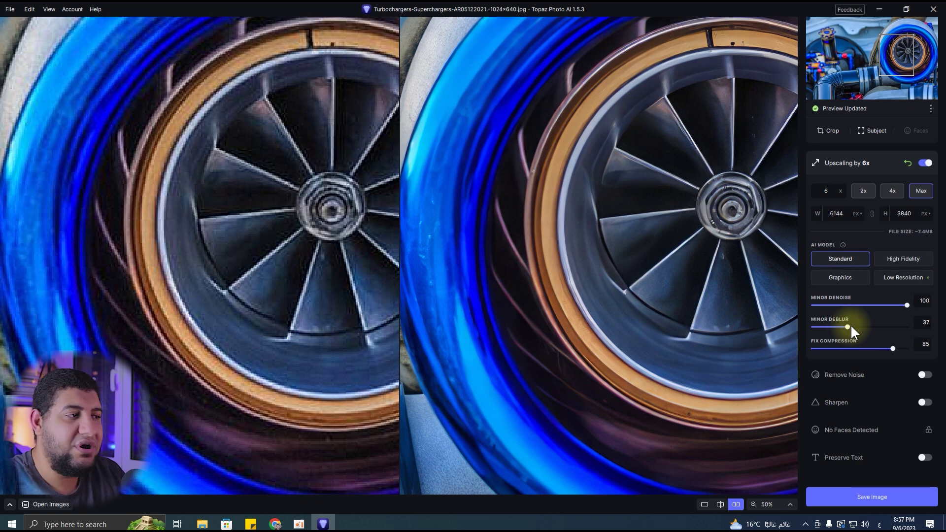
- Set Minor Deblur to 32, try Fix Compression at 45 then restore 85, and enable Remove Noise
double_click(846, 327)
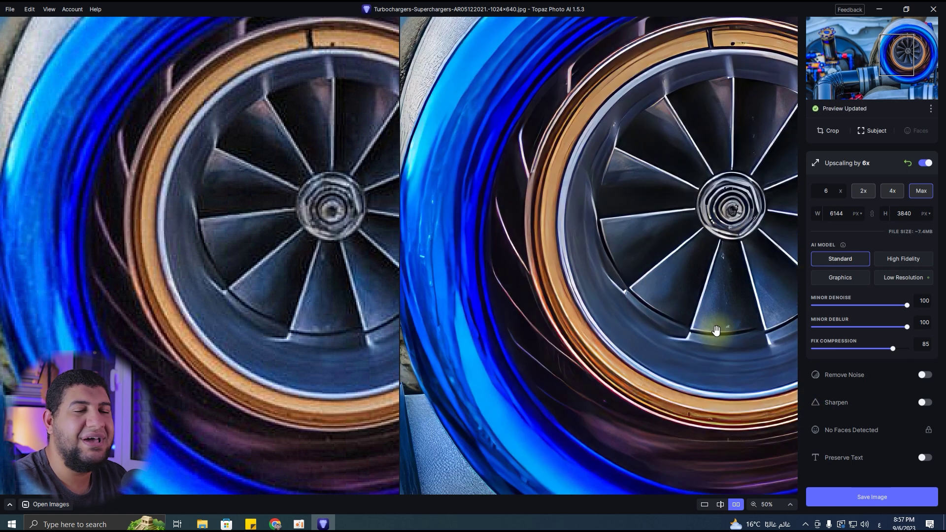
left_click(841, 327)
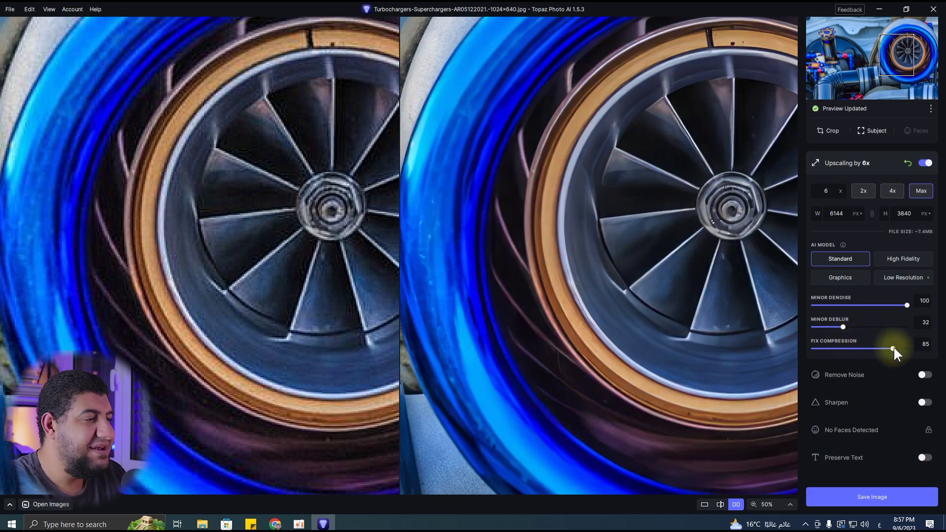
left_click_drag(893, 348, 855, 348)
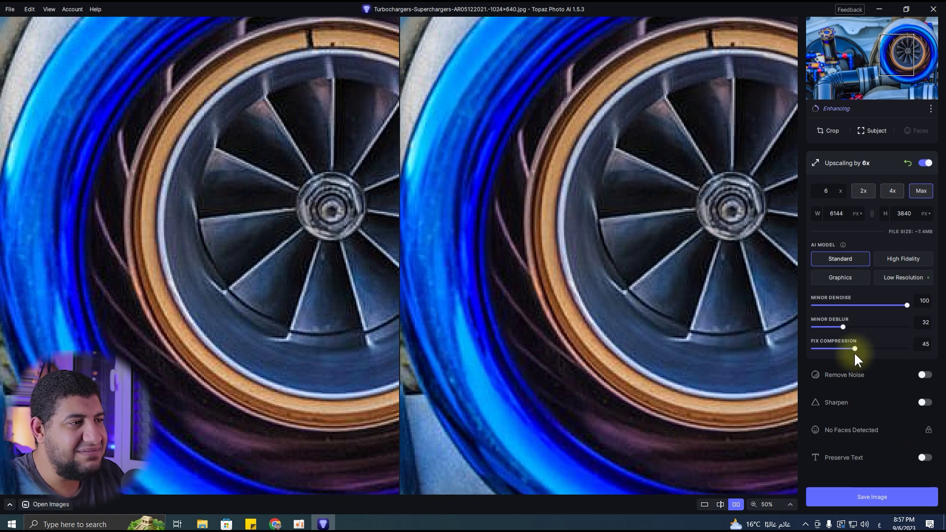
left_click_drag(855, 348, 891, 348)
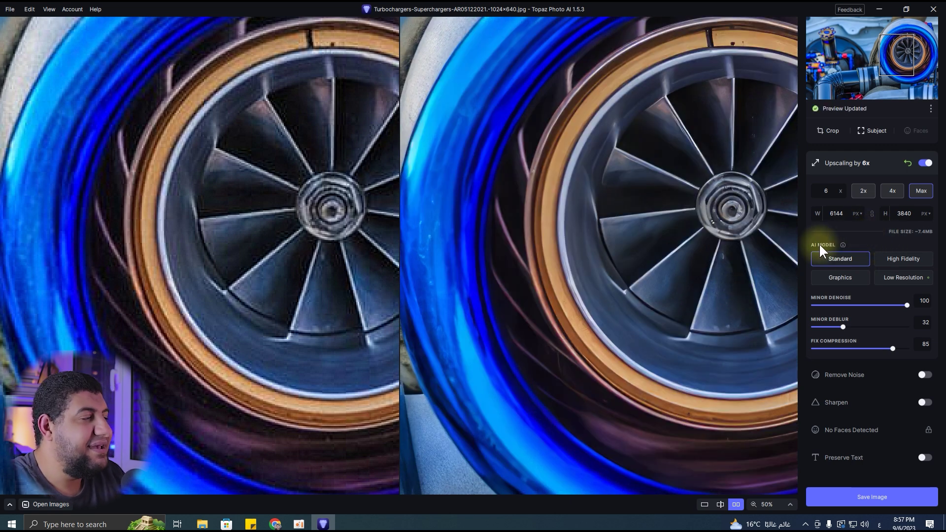
left_click(925, 375)
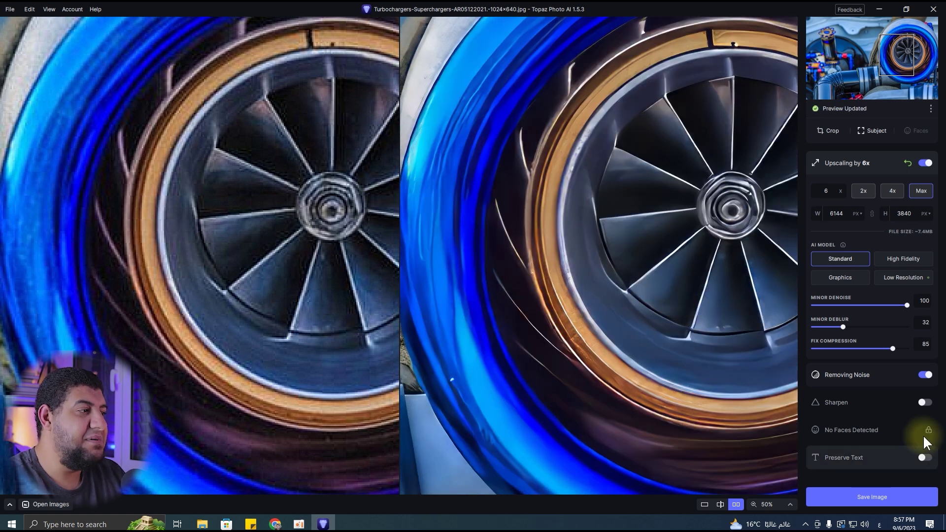
- Compare the compressor wheel with and without Remove Noise, fit the photo, then disable Remove Noise
left_click(842, 375)
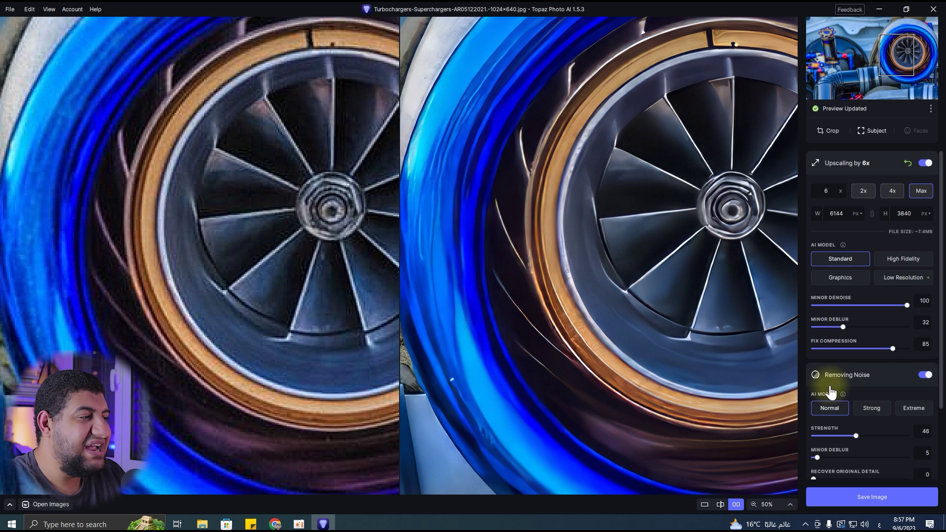
left_click(844, 379)
left_click(708, 368)
left_click_drag(709, 368, 640, 341)
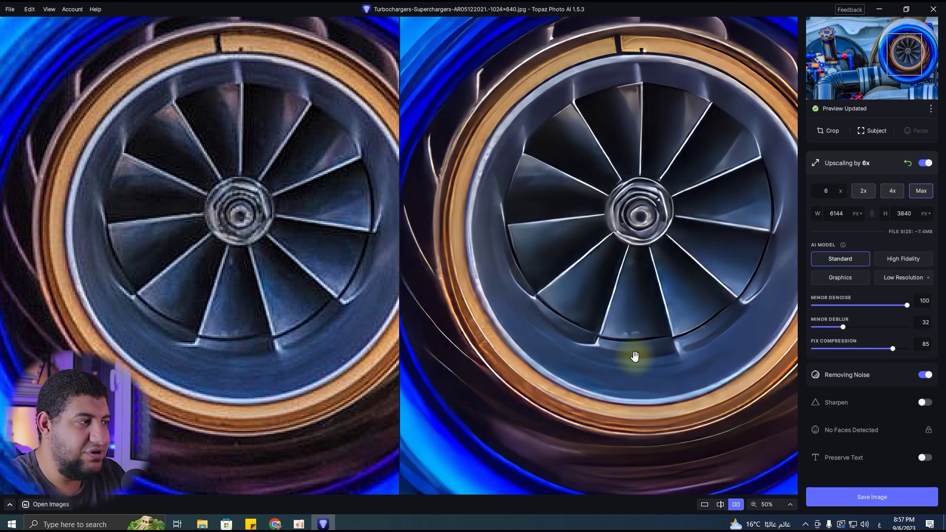
left_click(925, 375)
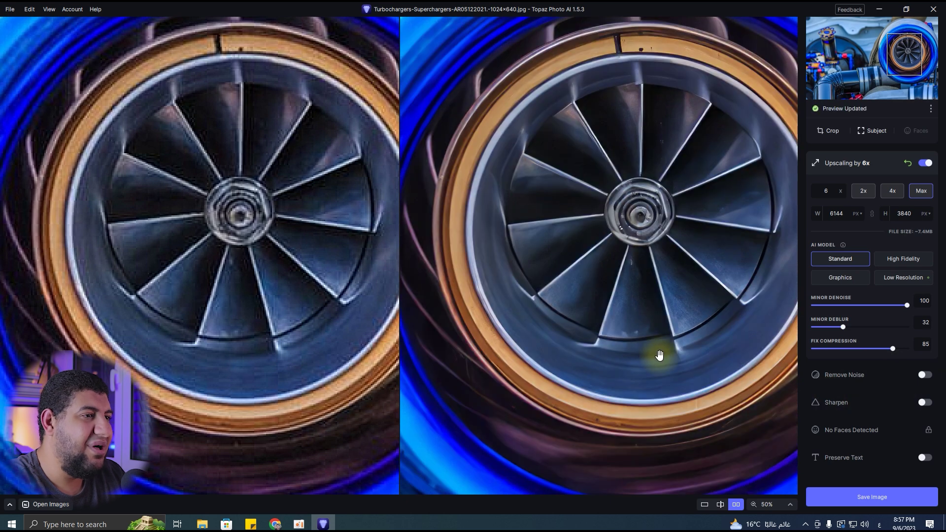
left_click(926, 376)
key("ctrl+0")
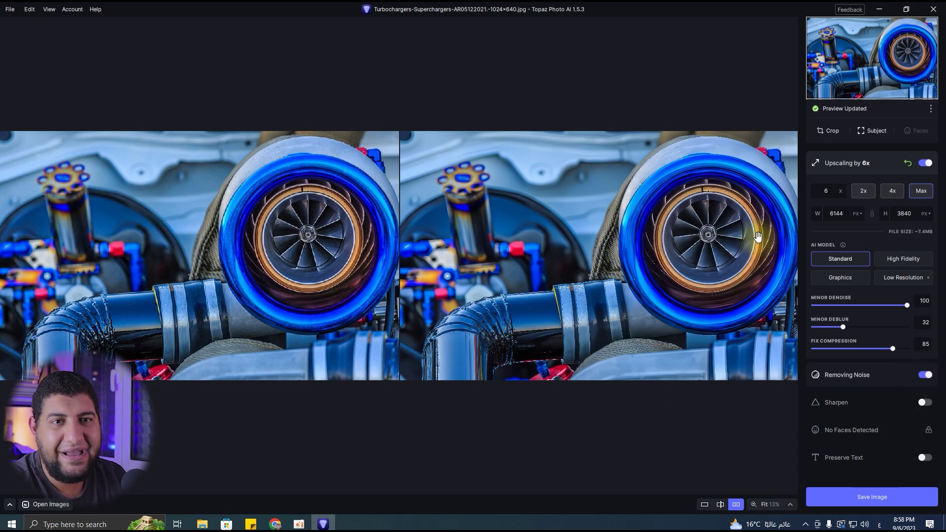
left_click(924, 375)
- Enable Sharpen for the subject, expand its settings, and open the subject mask editor
left_click(925, 402)
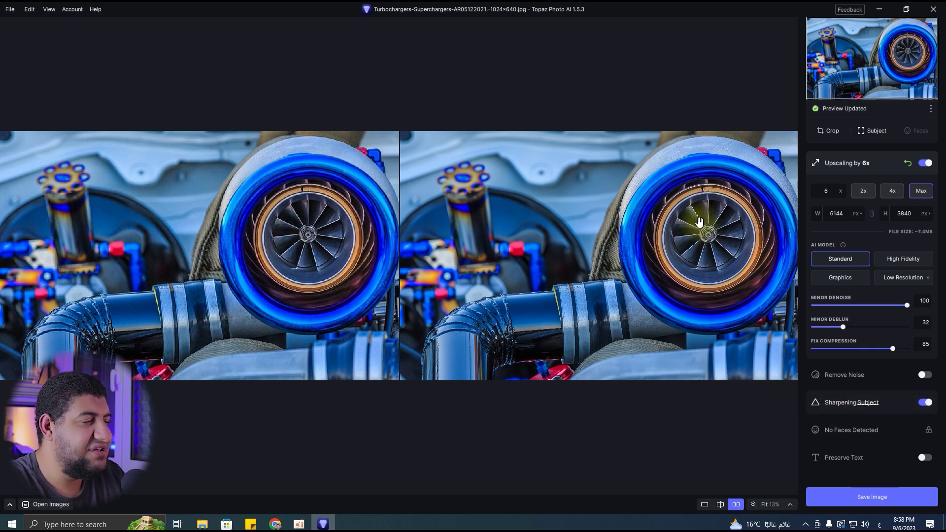
mouse_move(867, 403)
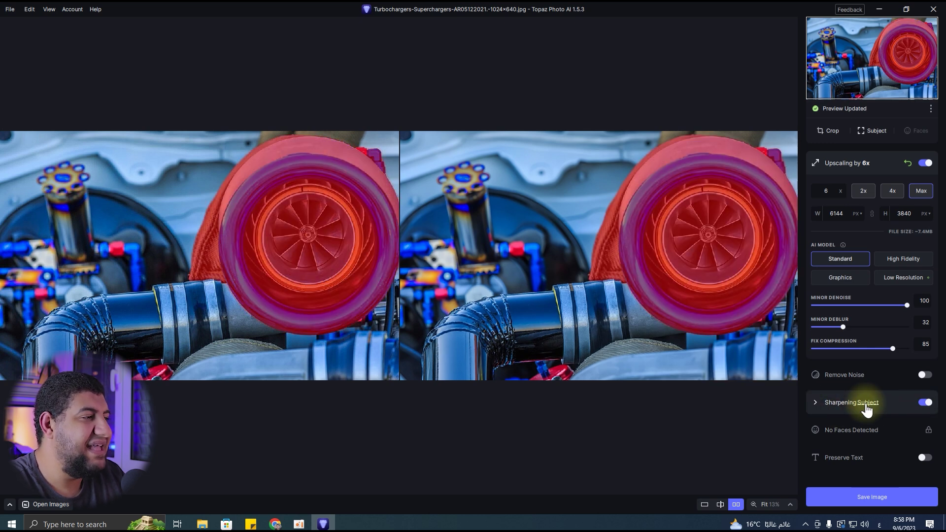
left_click(866, 407)
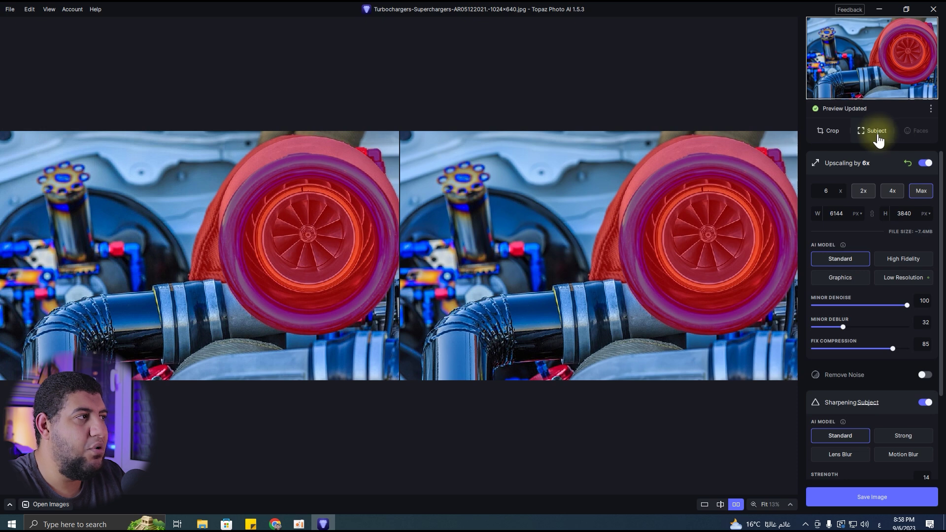
left_click(883, 139)
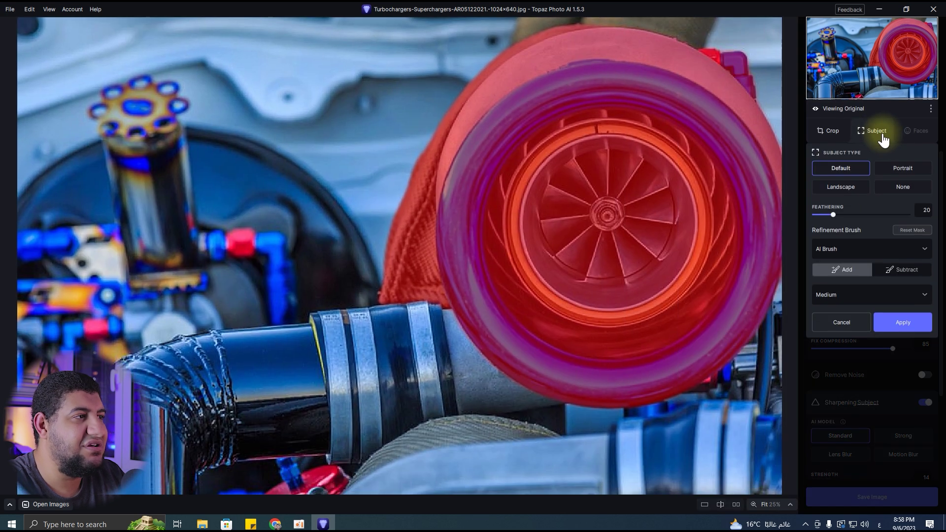
- Keep Subject Type at Default, brush the left fitting and intake pipe into the mask, and apply
left_click(897, 172)
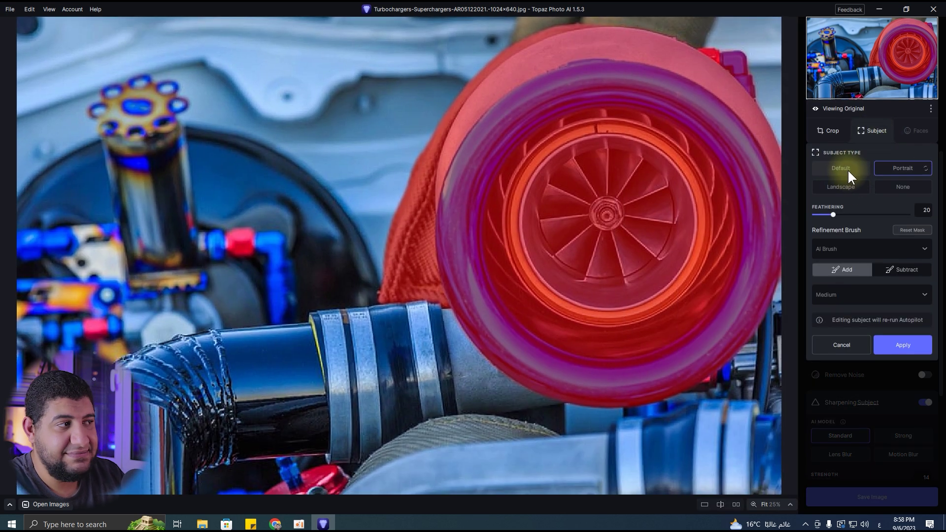
left_click(847, 169)
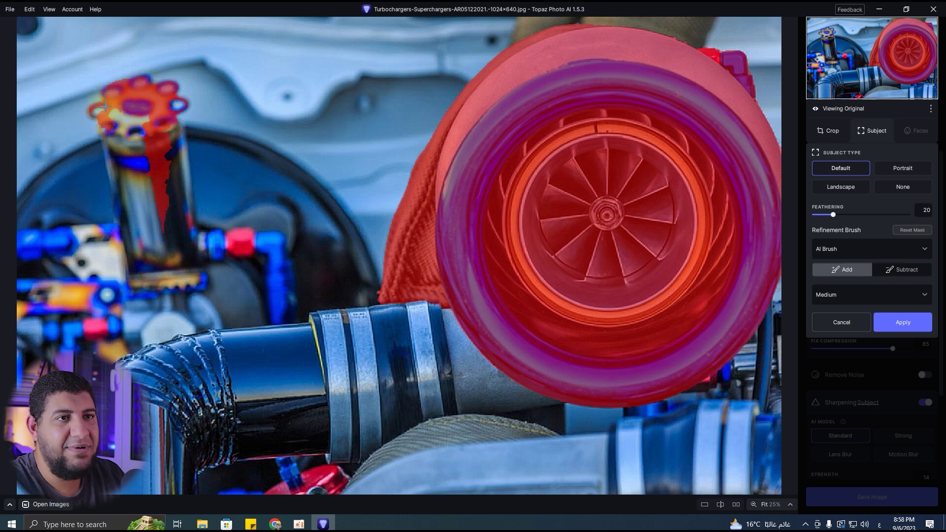
left_click_drag(115, 129, 165, 155)
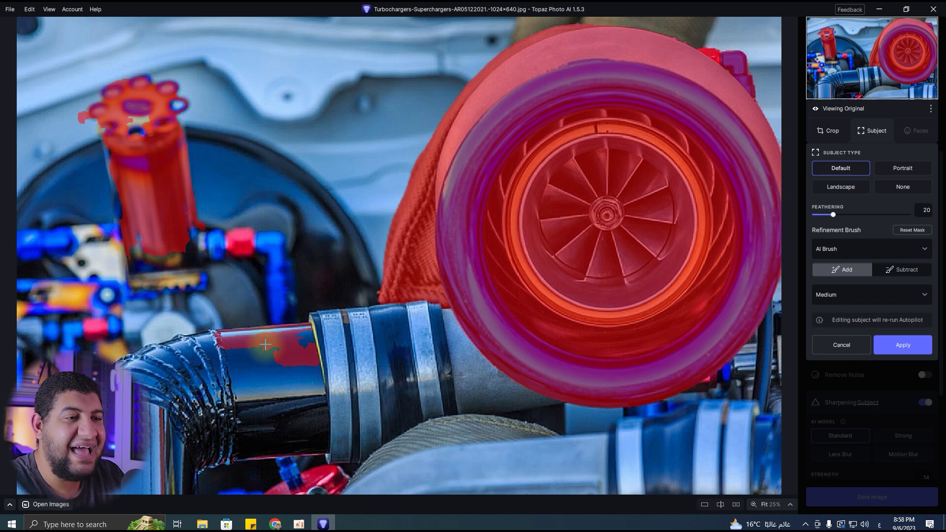
left_click_drag(268, 336, 260, 357)
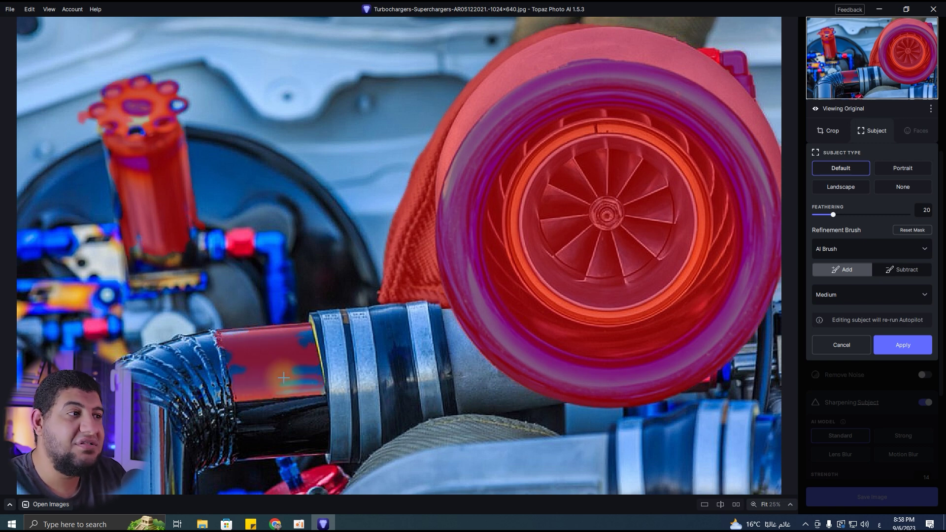
left_click(853, 341)
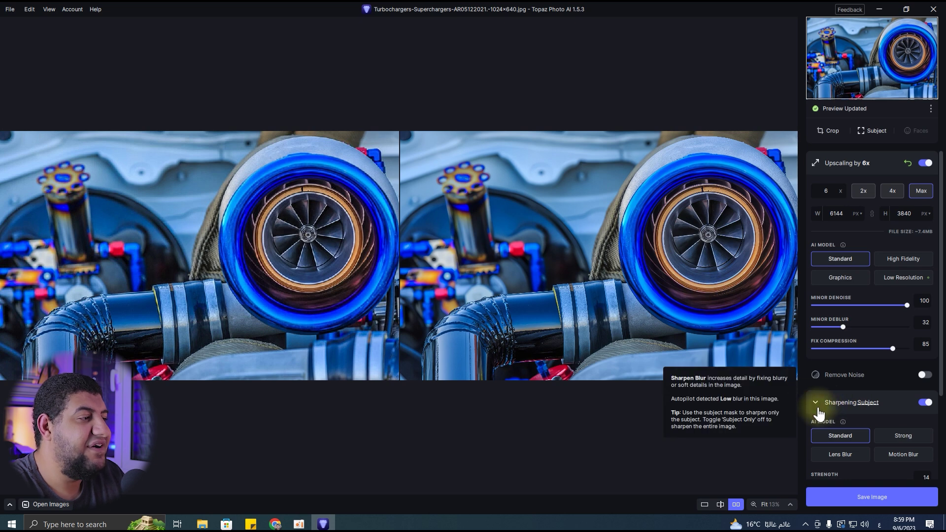
- Raise the subject sharpening Strength to 100
scroll(826, 399, "down", 3)
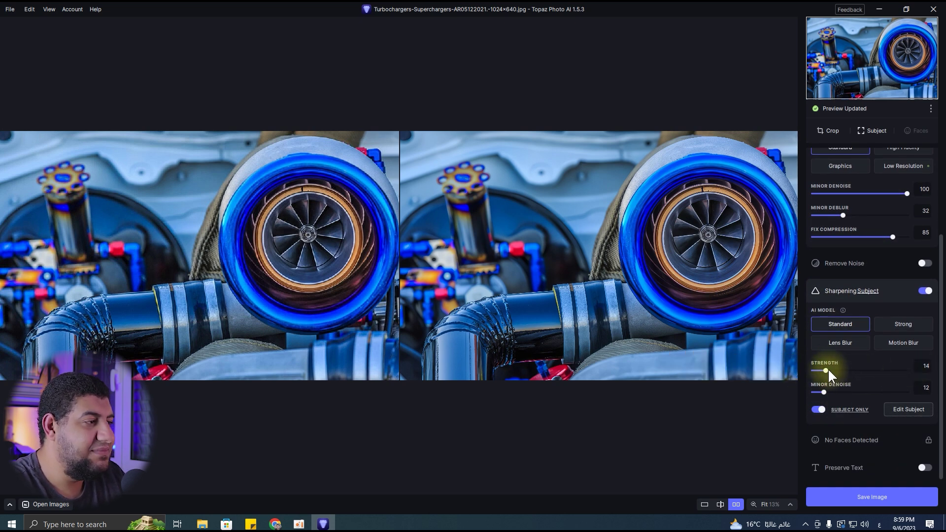
left_click_drag(826, 369, 942, 364)
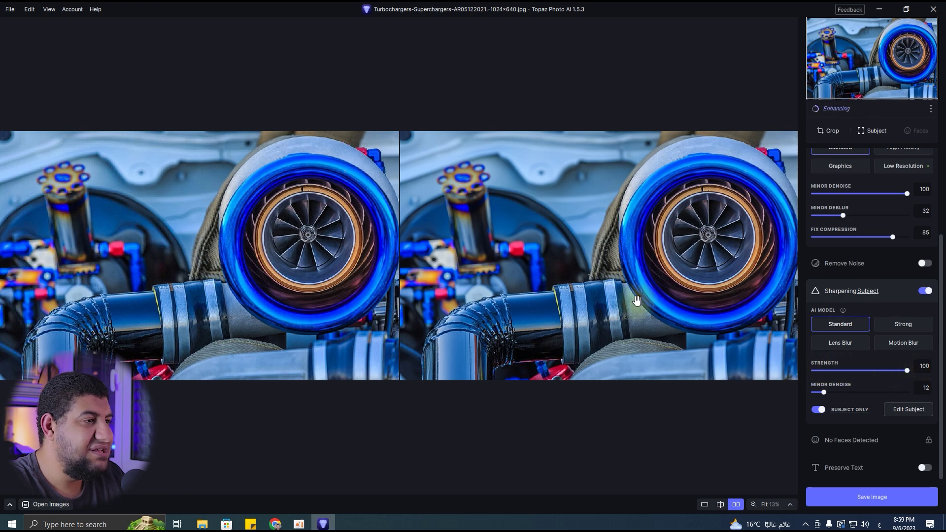
scroll(637, 300, "up", 5)
scroll(635, 302, "down", 2)
scroll(634, 304, "down", 2)
- Zoom into the preview and pan along the intake pipe and its clamp
mouse_move(634, 304)
left_mouse_down()
mouse_move(607, 376)
mouse_move(650, 377)
left_mouse_up()
scroll(581, 376, "up", 3)
scroll(691, 311, "up", 2)
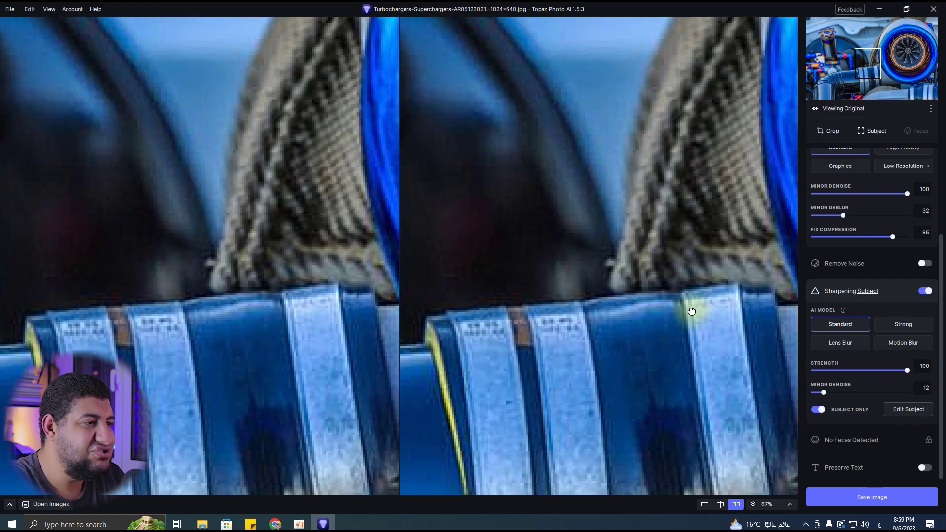
scroll(691, 311, "down", 3)
scroll(676, 296, "down", 3)
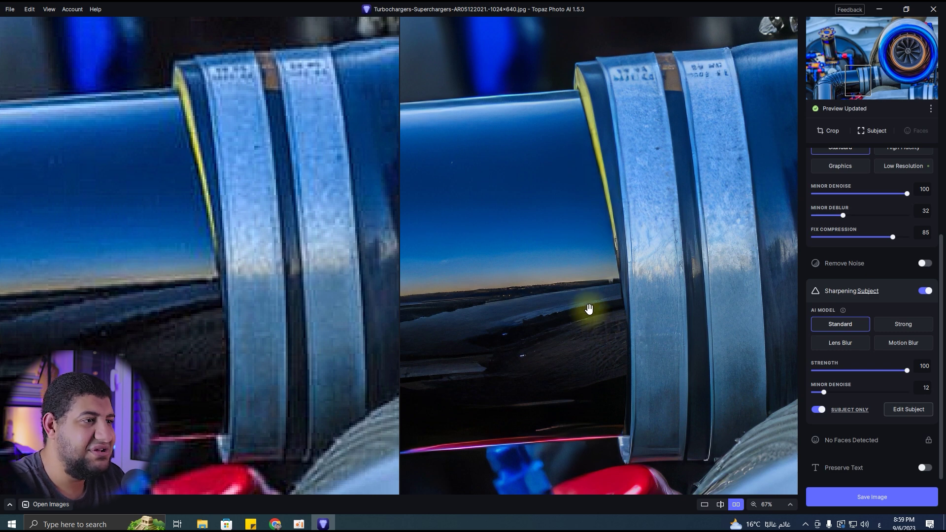
left_click_drag(589, 309, 686, 321)
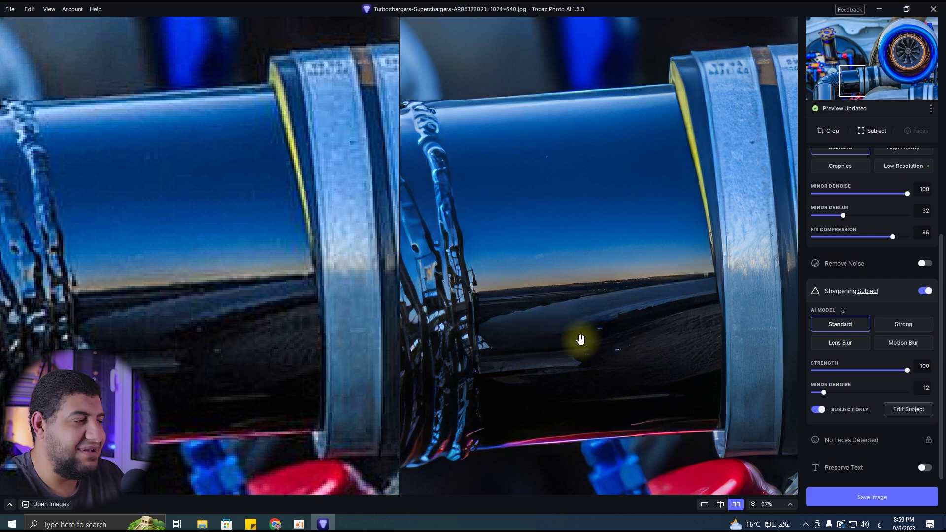
left_click_drag(580, 338, 588, 324)
- Fit the whole photo, then zoom in on the heat wrap and clamps
key("ctrl+0")
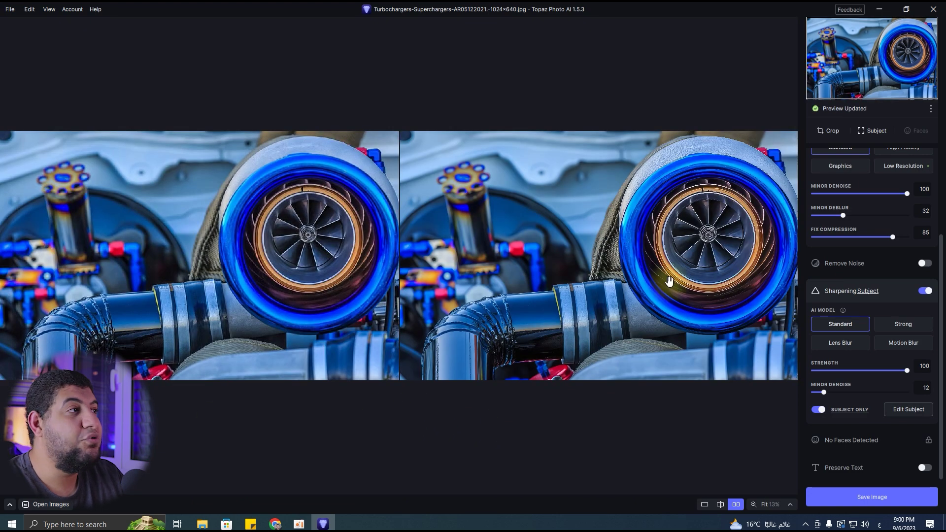
scroll(602, 294, "up", 3)
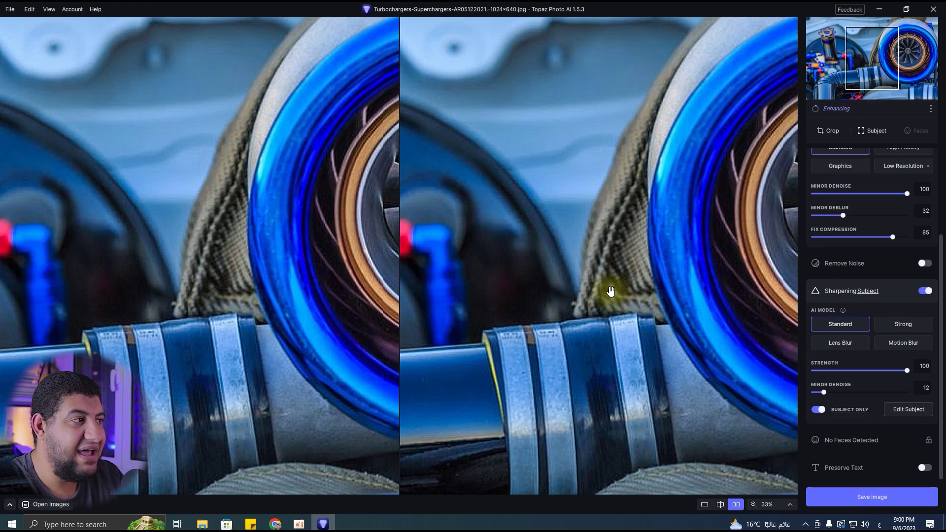
scroll(606, 295, "up", 2)
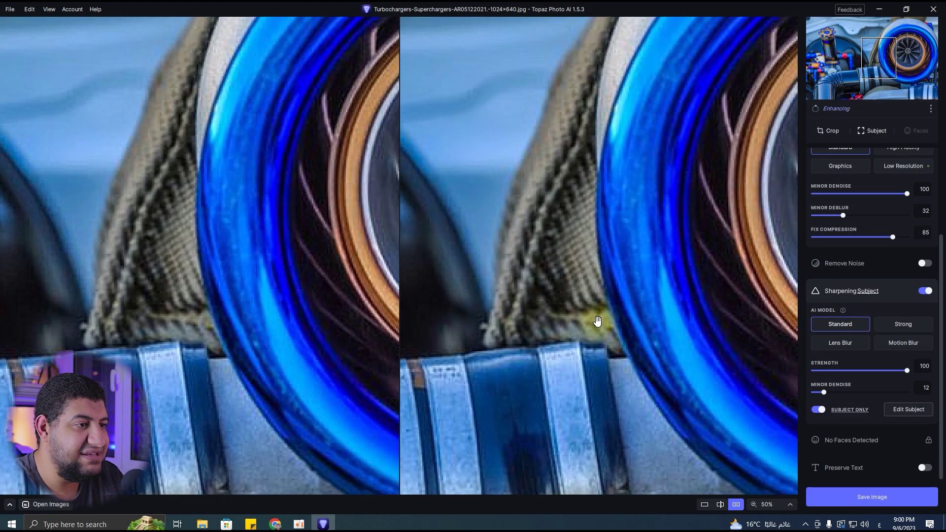
left_click_drag(597, 322, 727, 382)
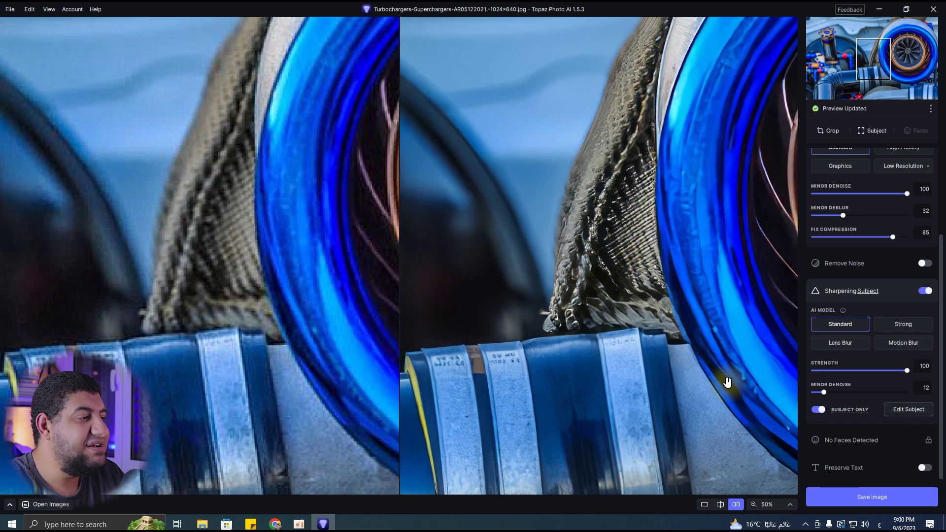
left_click(882, 498)
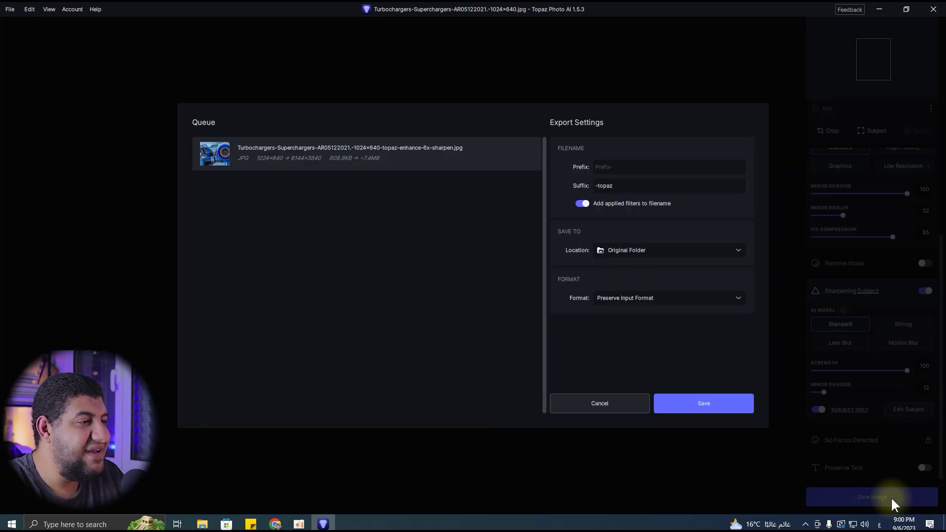
- Set the export location to the Desktop folder
left_click(655, 253)
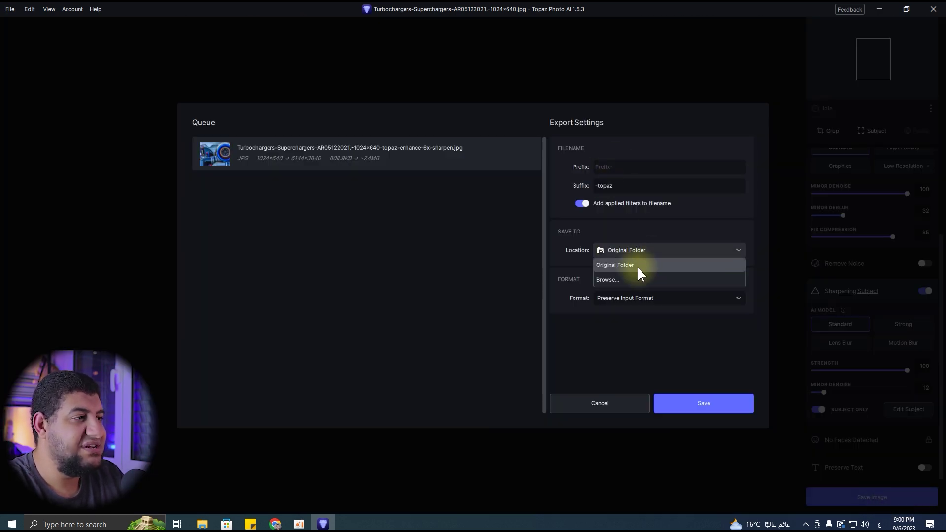
left_click(623, 273)
left_click(44, 79)
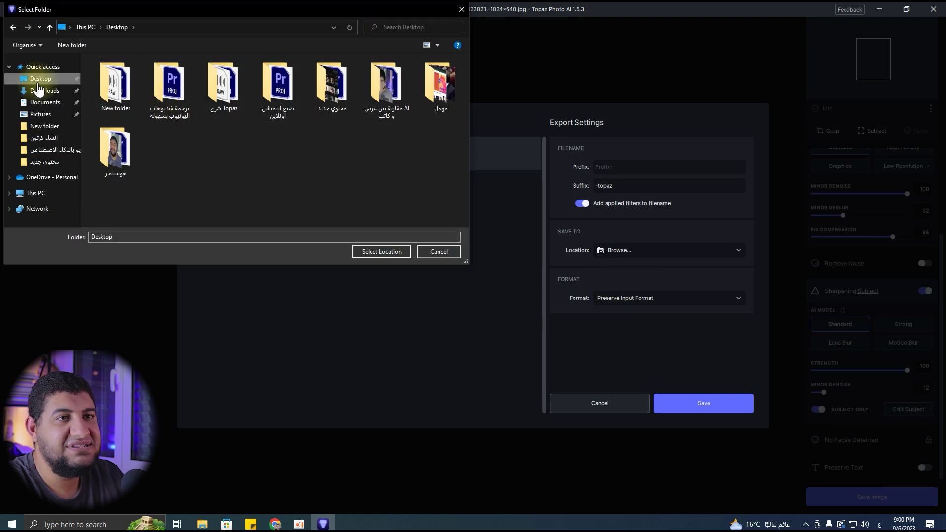
left_click(379, 250)
- Choose JPEG as the output format and save the upscaled image
left_click(615, 299)
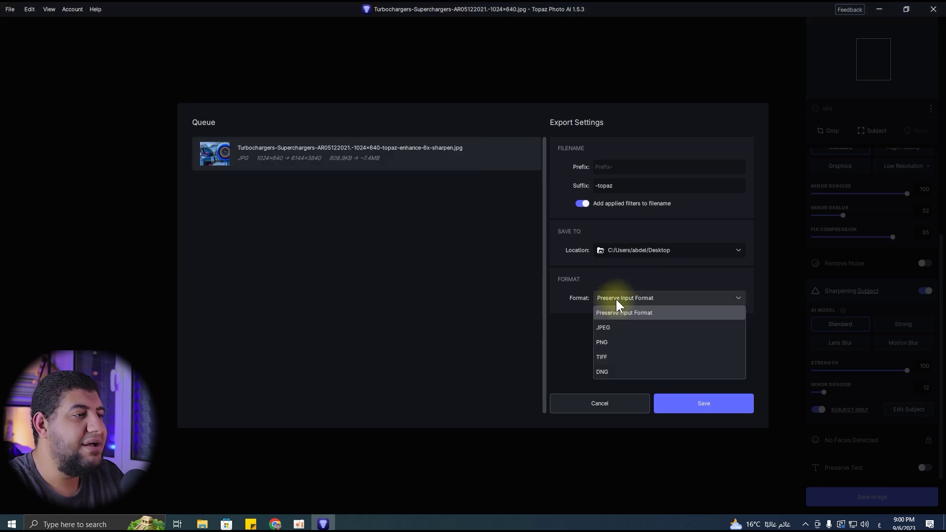
left_click(618, 328)
left_click(705, 398)
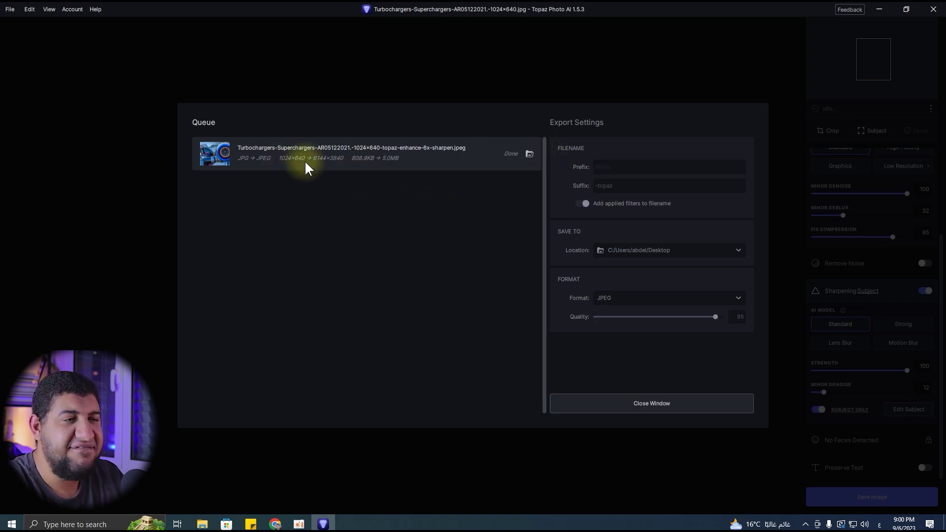
left_click(943, 525)
- Open the exported turbo JPEG from the Desktop folder in Photos
right_click(226, 199)
left_click(251, 226)
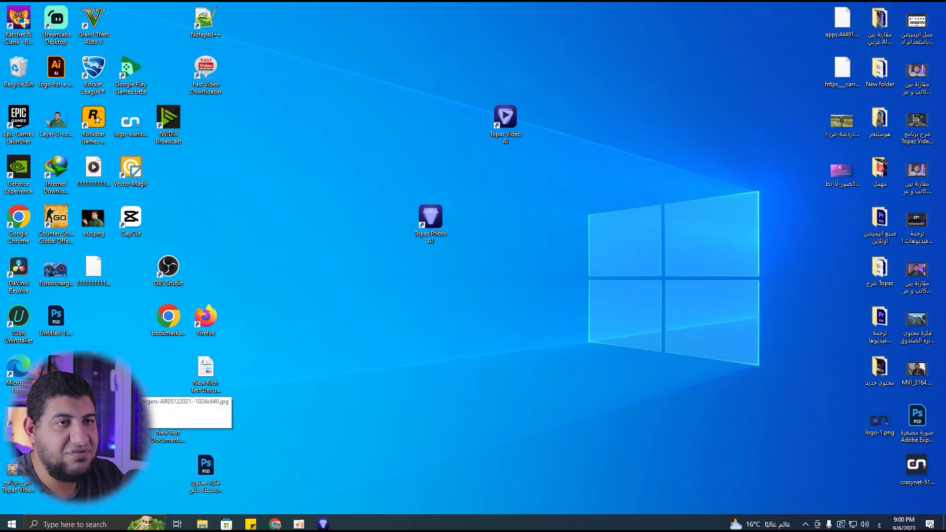
key("super+d")
key("Return")
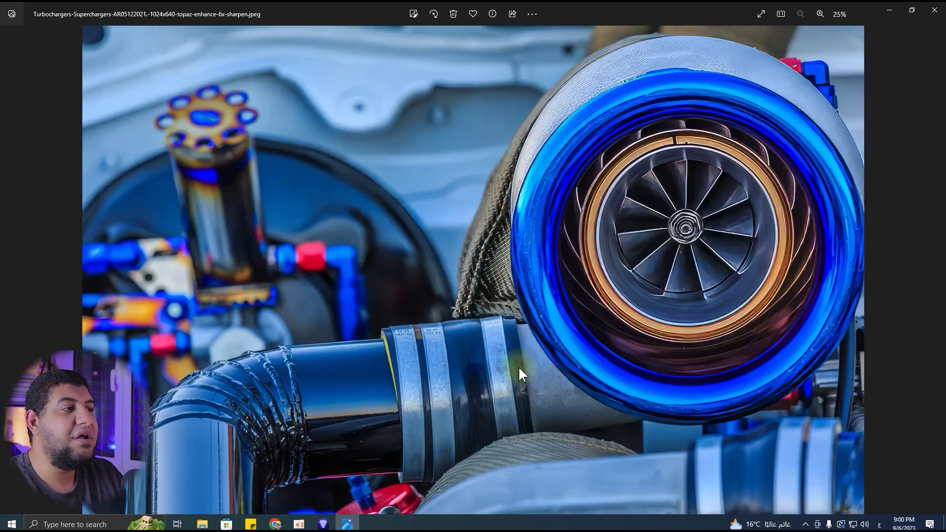
scroll(611, 242, "up", 1)
- Snap the export to the right half and open the original turbo photo beside it
key("super+Right")
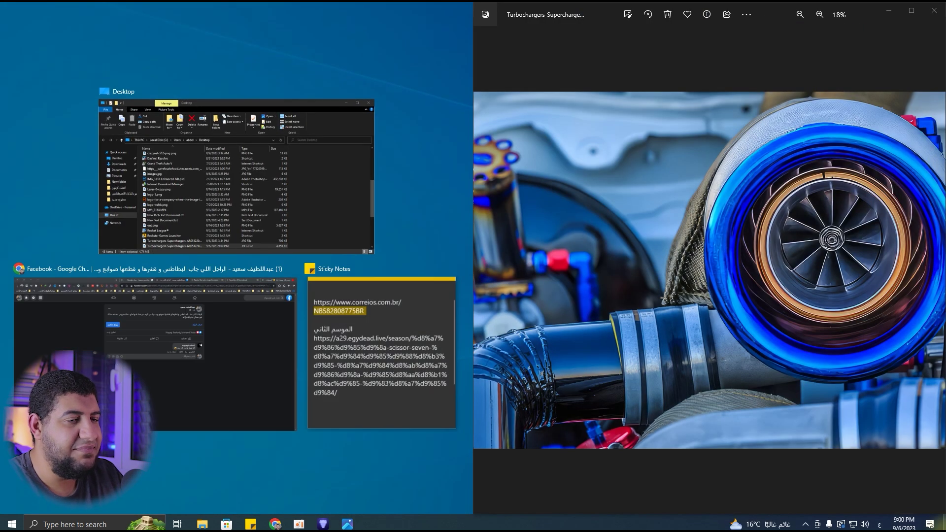
key("super+d")
double_click(49, 271)
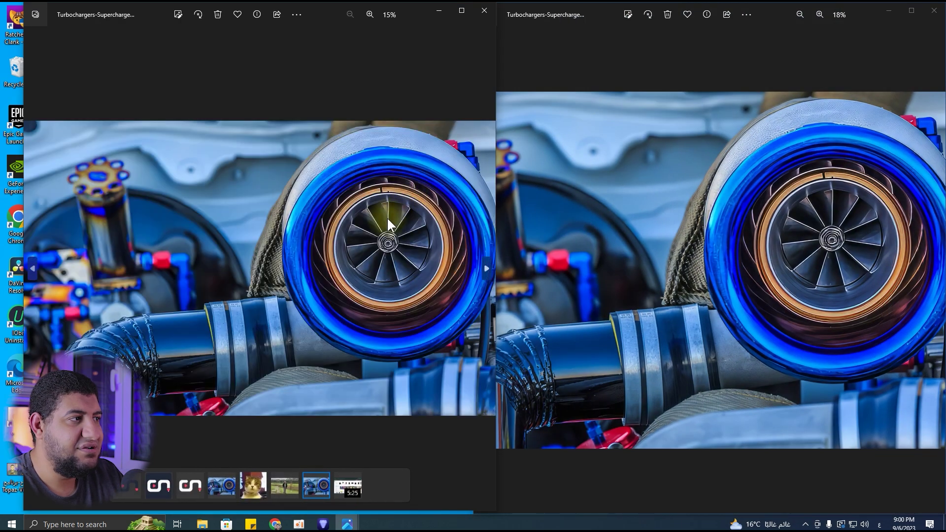
- Zoom the original photo in and pan it across the turbine wheel
scroll(389, 223, "up", 5)
scroll(380, 224, "down", 5)
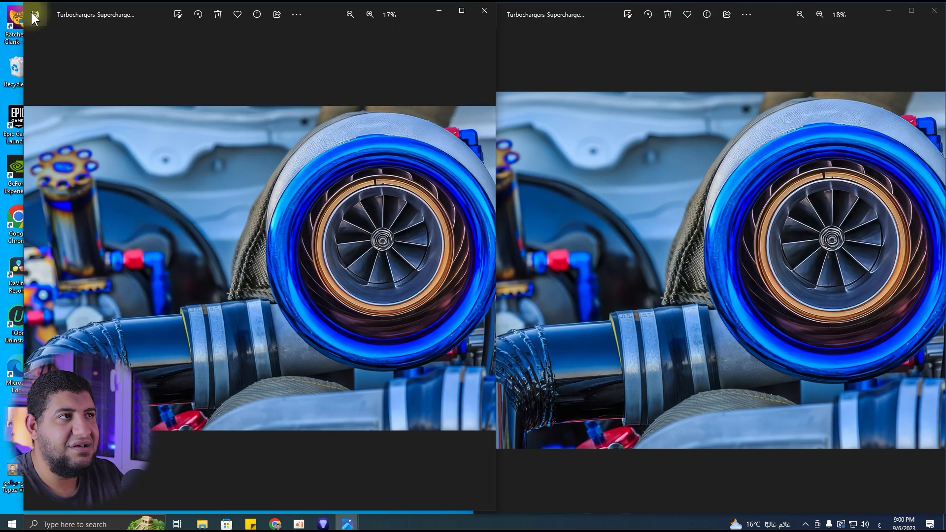
left_click(484, 10)
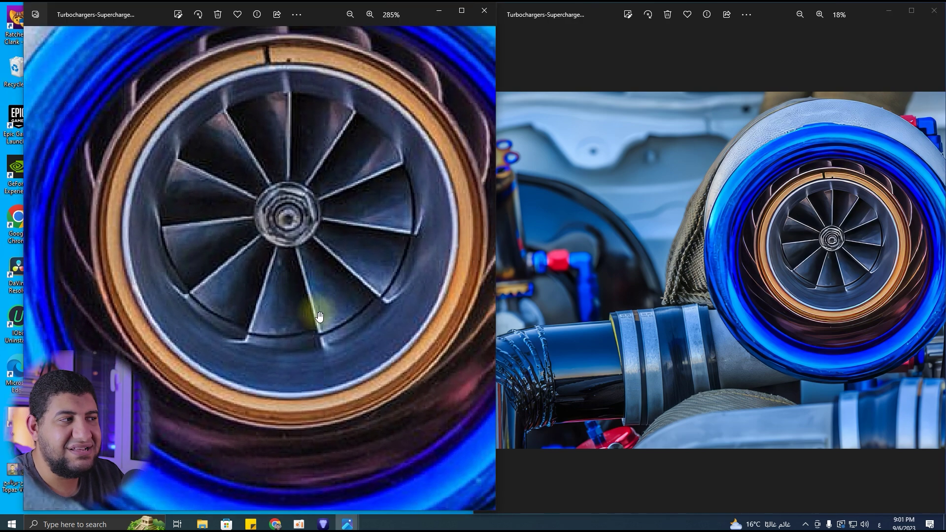
scroll(742, 291, "up", 2)
scroll(855, 275, "up", 2)
scroll(679, 270, "up", 1)
scroll(709, 314, "up", 1)
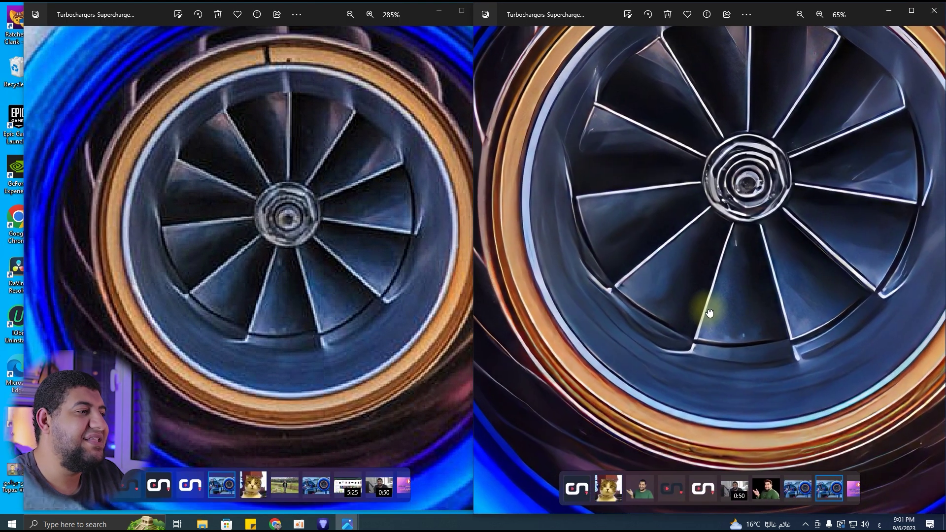
scroll(718, 331, "down", 3)
left_click_drag(364, 295, 481, 272)
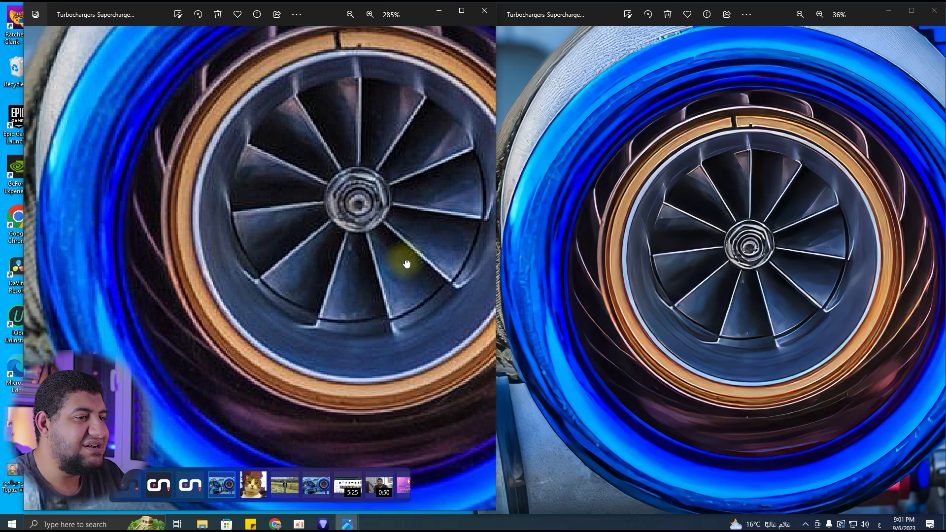
- Zoom the upscaled photo onto the pipe and clamps, then rezoom the original
scroll(304, 315, "down", 2)
scroll(158, 312, "down", 2)
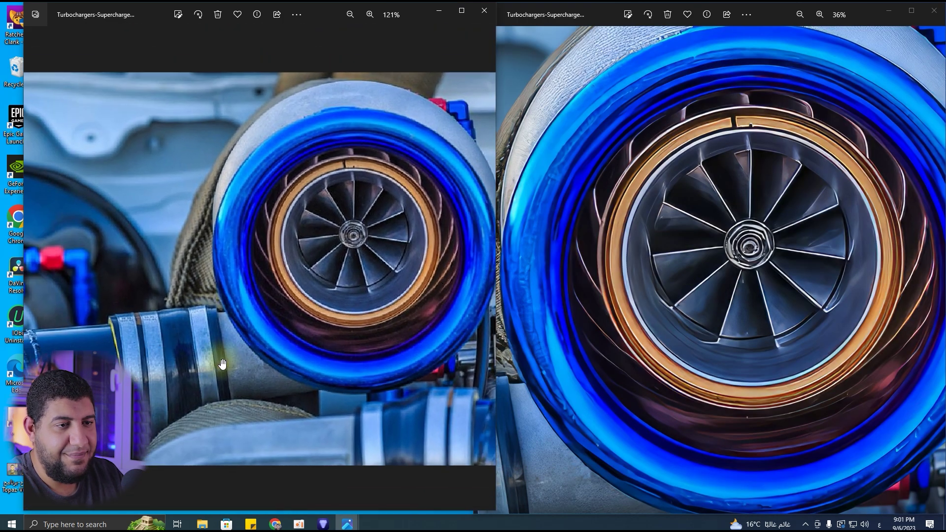
scroll(619, 395, "up", 3)
scroll(697, 322, "up", 1)
mouse_move(697, 322)
left_mouse_down()
mouse_move(922, 152)
mouse_move(912, 185)
mouse_move(837, 177)
mouse_move(708, 373)
left_mouse_up()
left_click(229, 353)
scroll(229, 354, "up", 7)
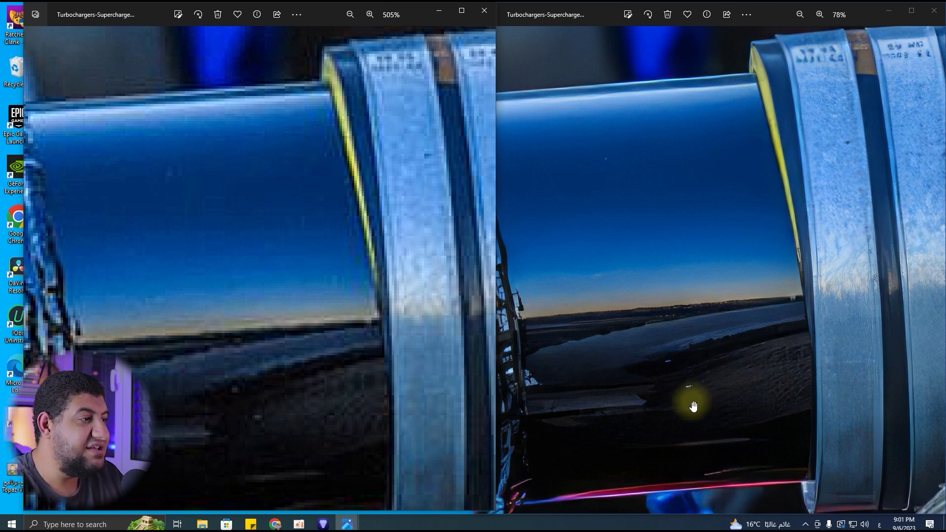
scroll(376, 363, "down", 5)
- Adjust zoom in both photo windows, bringing the original to a close-up
scroll(375, 363, "down", 5)
scroll(250, 270, "down", 3)
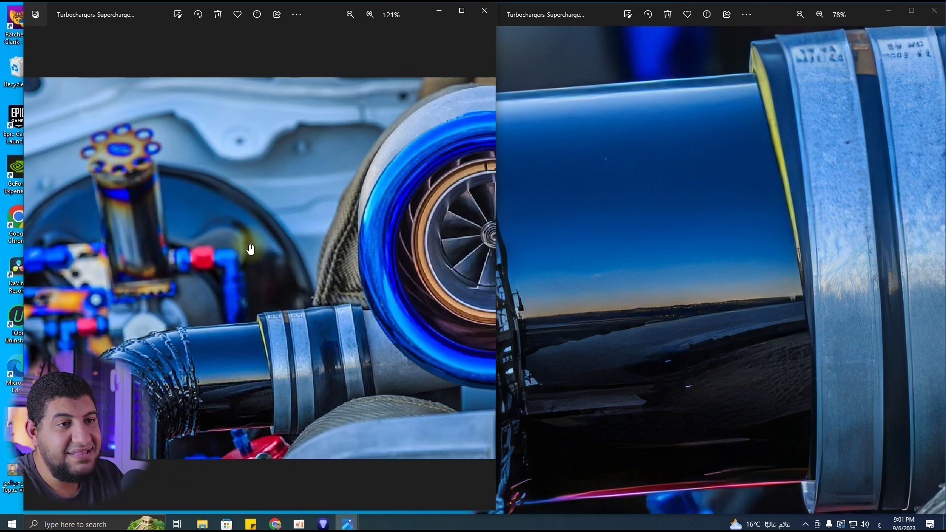
left_click(623, 338)
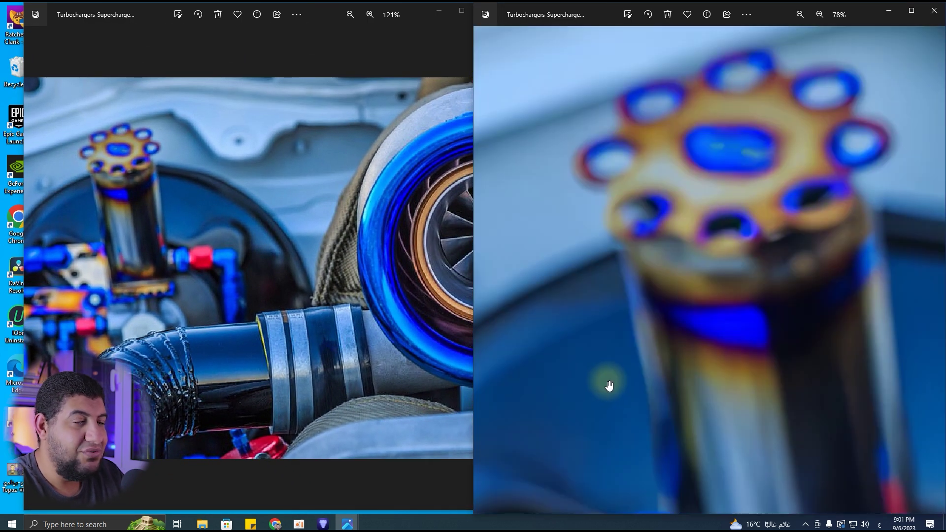
scroll(241, 268, "up", 5)
left_click(240, 269)
scroll(241, 268, "up", 4)
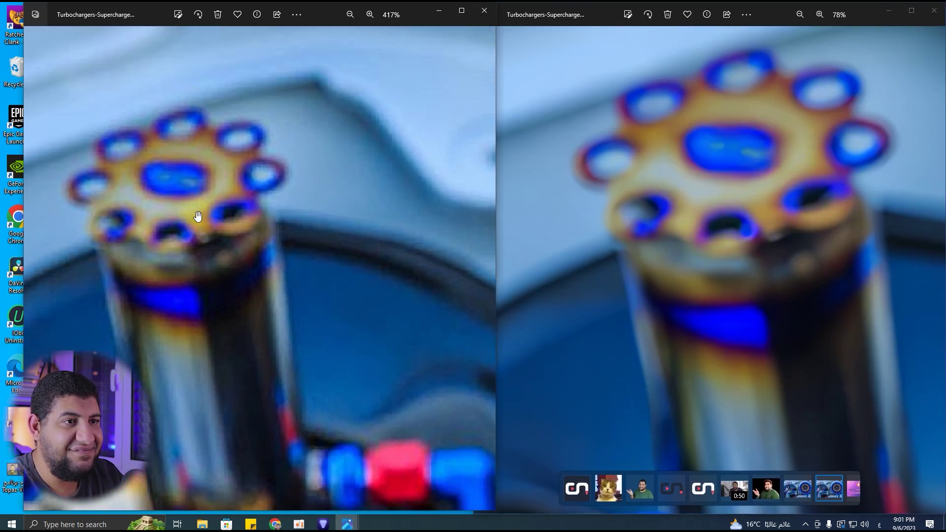
scroll(241, 269, "up", 3)
scroll(247, 236, "up", 2)
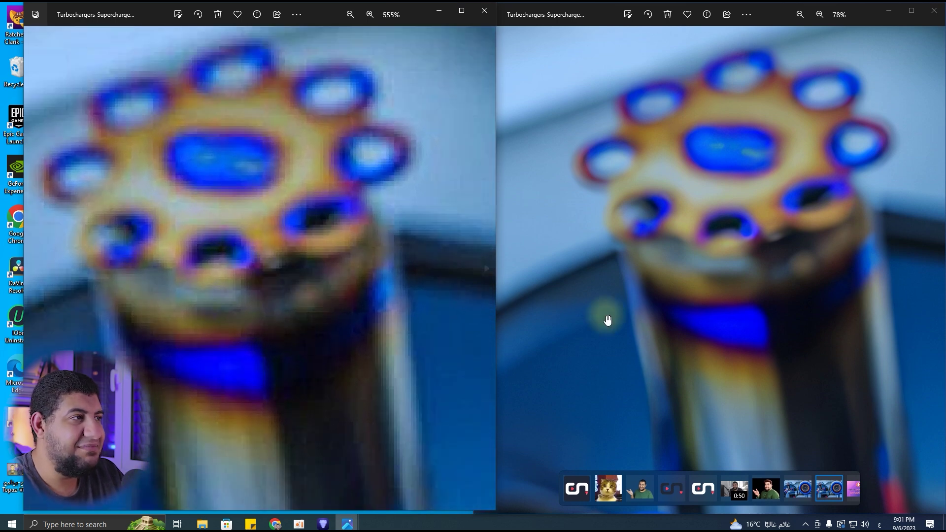
- Zoom the upscaled photo in to a matching close-up
left_click(691, 321)
scroll(856, 266, "down", 3)
scroll(856, 265, "up", 2)
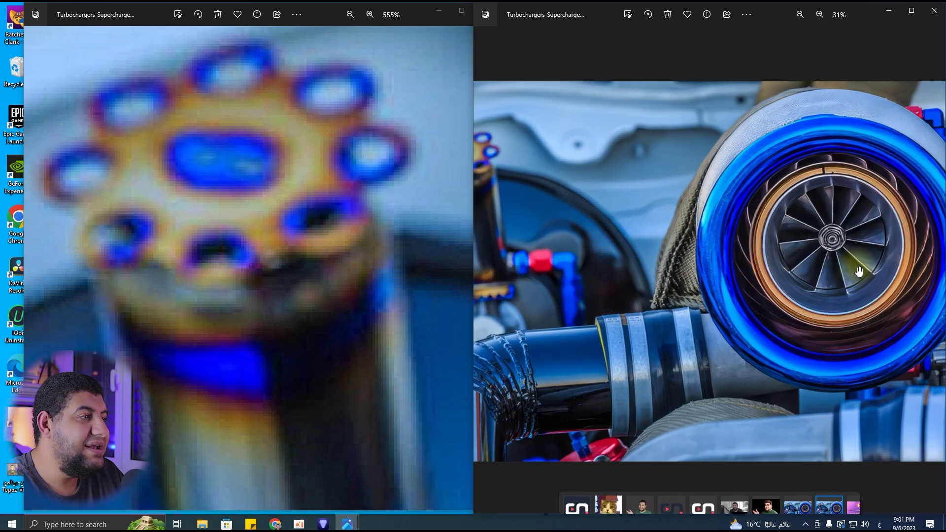
scroll(788, 268, "up", 2)
scroll(733, 270, "up", 2)
scroll(732, 270, "up", 2)
scroll(671, 327, "up", 2)
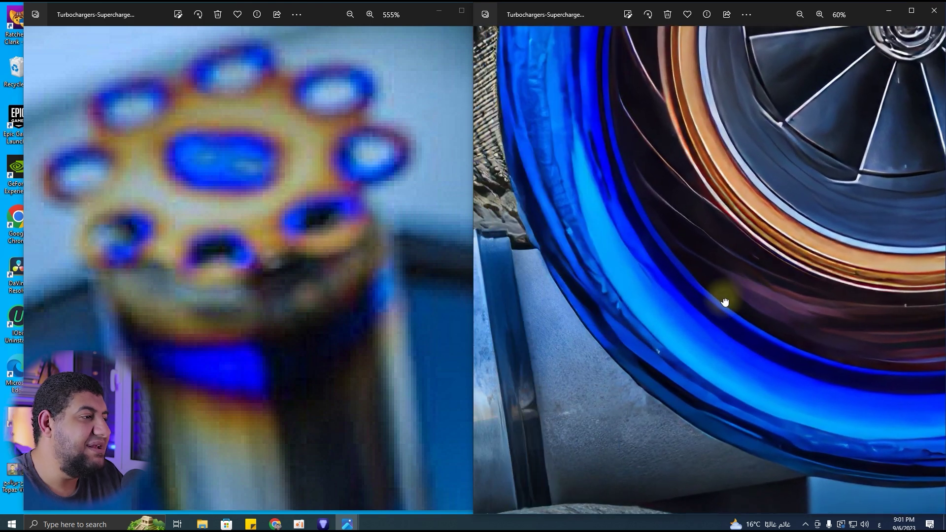
scroll(750, 363, "down", 2)
- Pan the original close-up across the flange to the blue turbo housing
left_click_drag(255, 186, 217, 354)
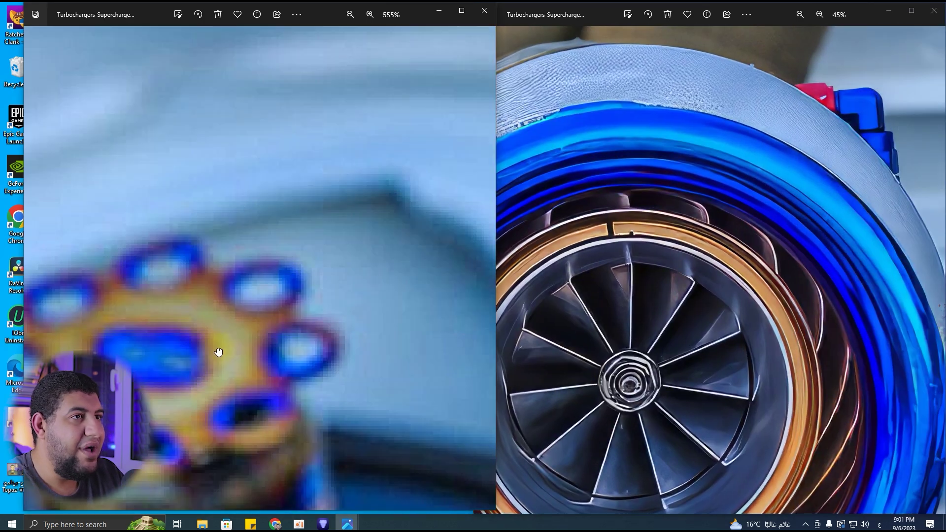
left_click_drag(449, 262, 116, 206)
scroll(117, 206, "down", 1)
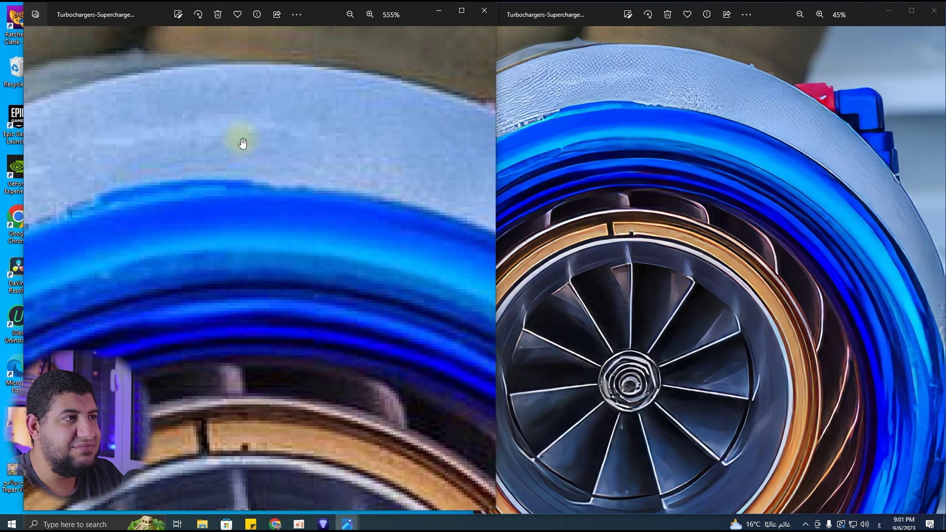
left_click_drag(227, 132, 266, 163)
scroll(266, 162, "down", 1)
scroll(266, 165, "down", 1)
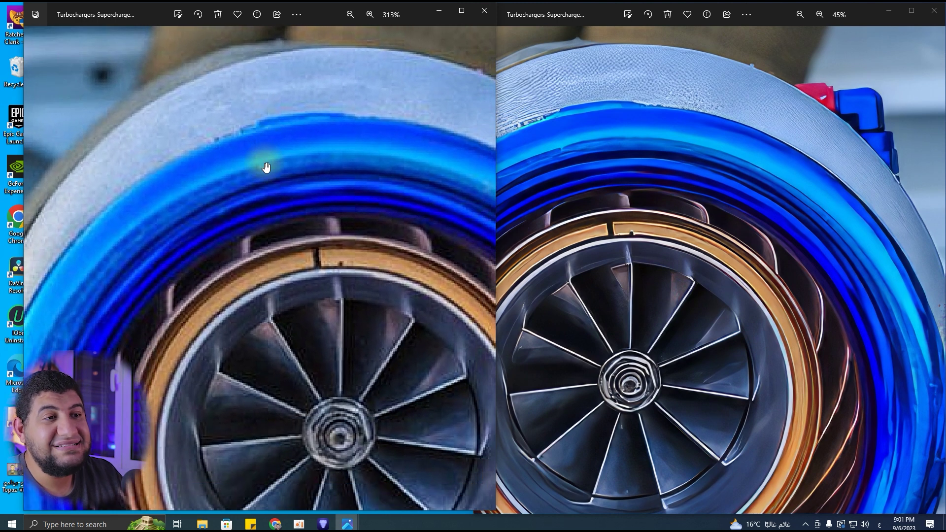